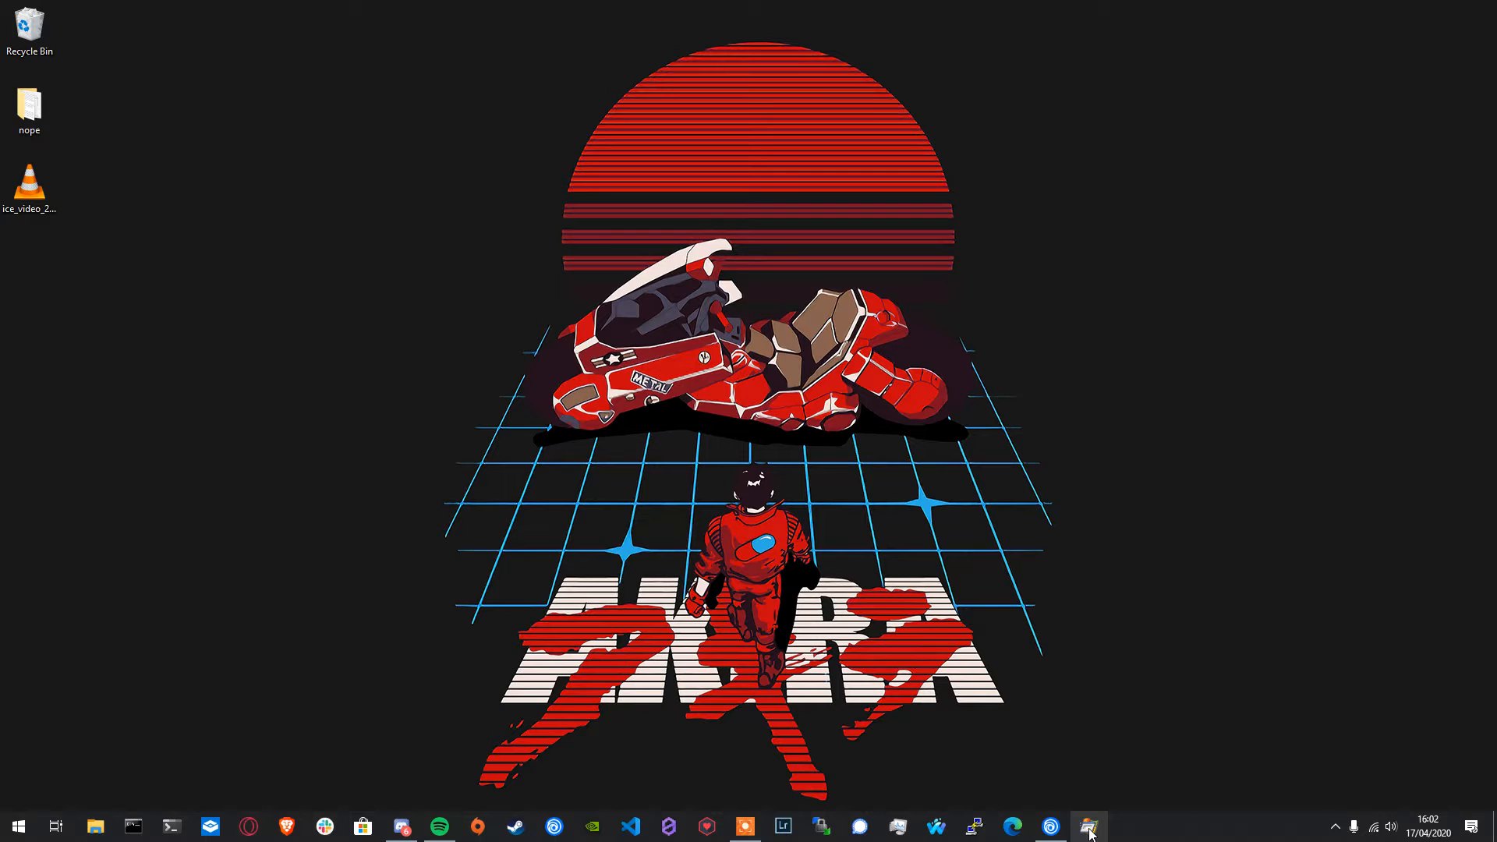
- Launch Process Monitor and allow it to run so that it captures system events
left_click(1090, 831)
left_click(681, 518)
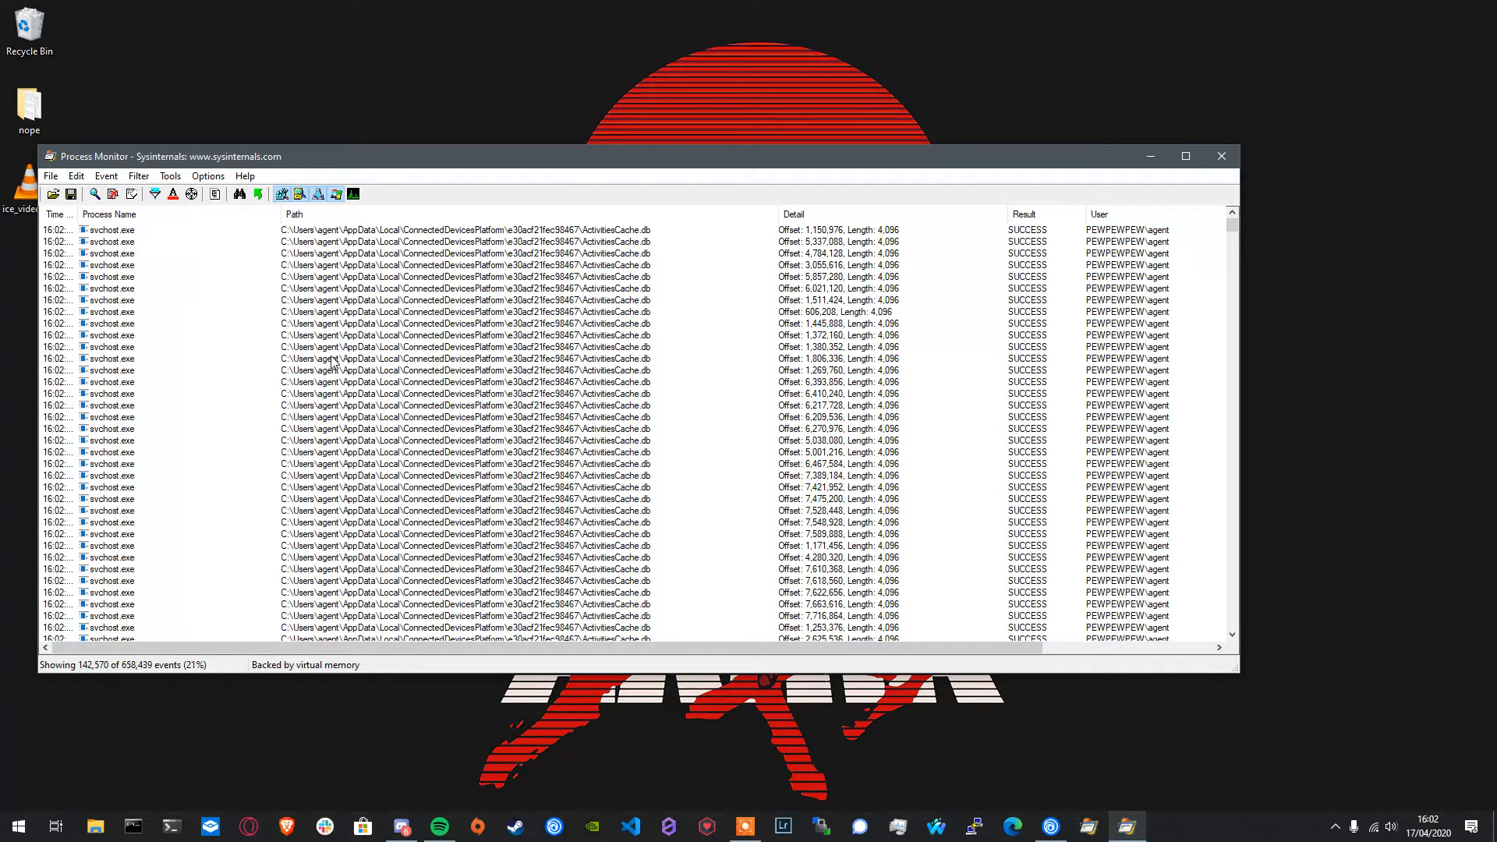
right_click(434, 382)
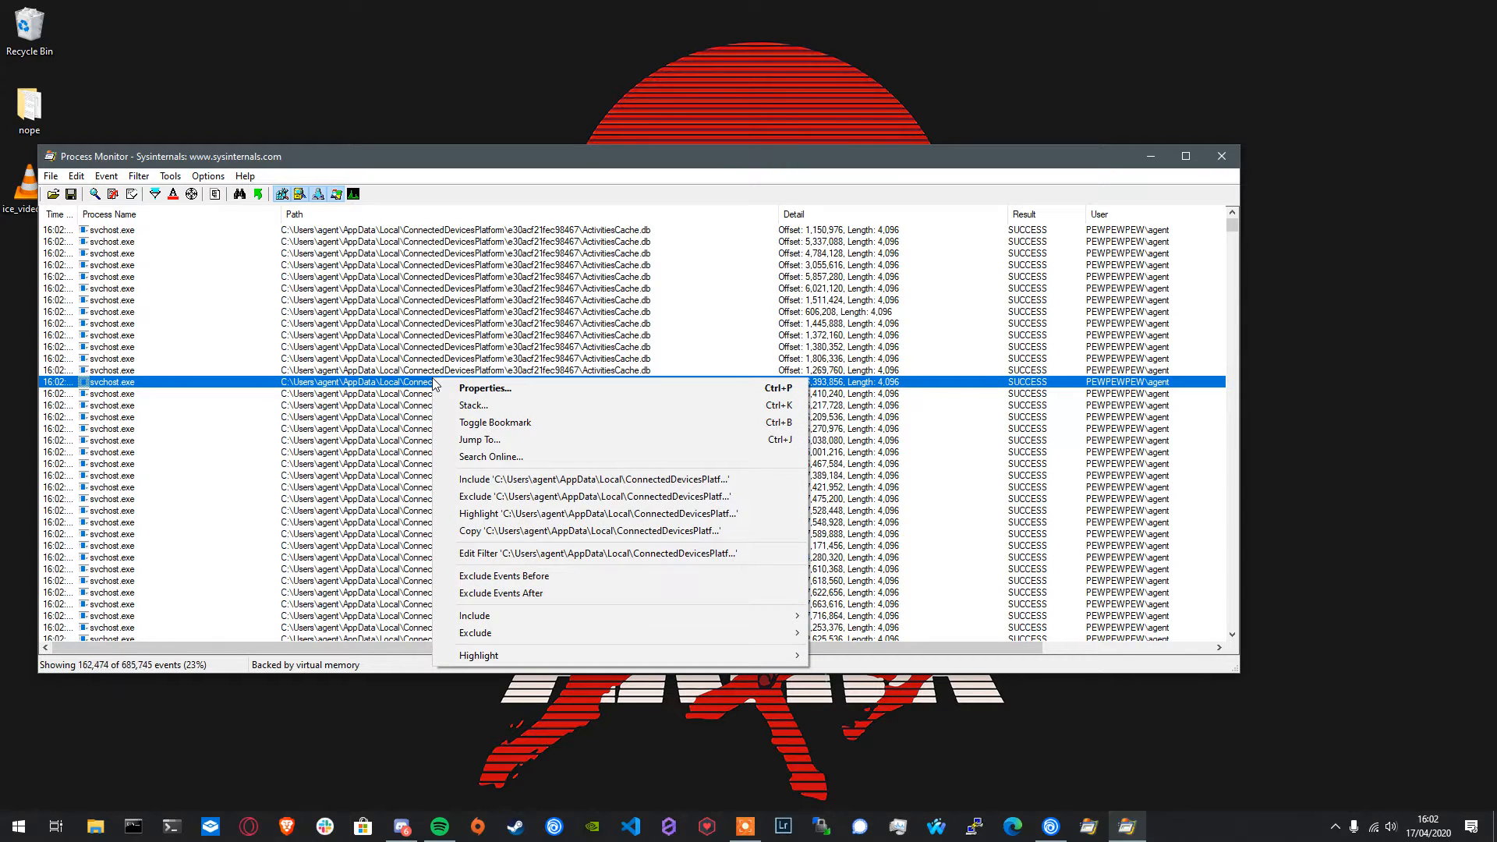
right_click(1030, 440)
left_click(974, 490)
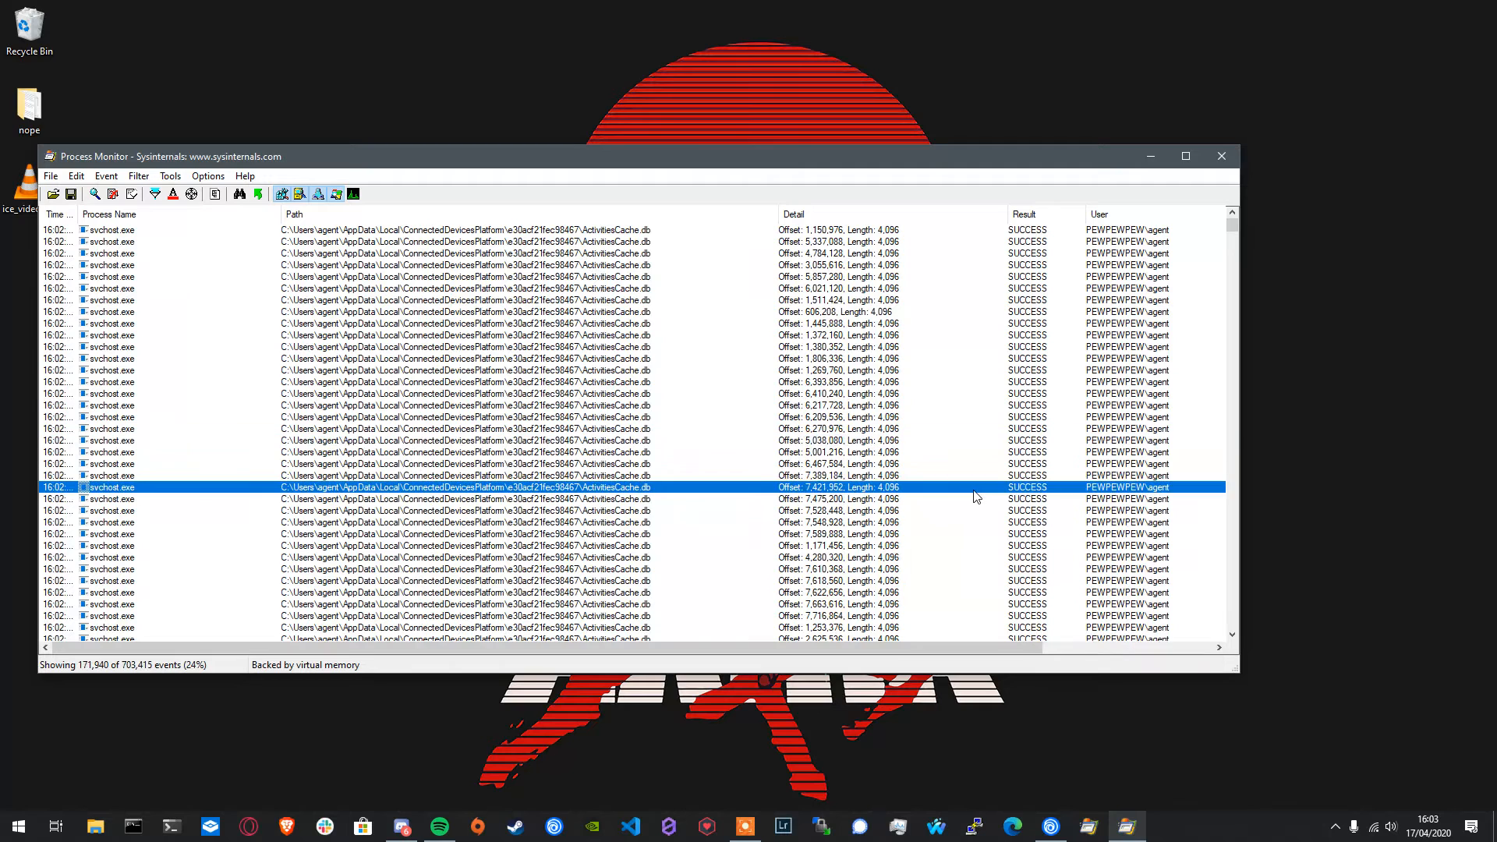
- Filter the captured events to include only those with the result NAME NOT FOUND
left_click(1036, 301)
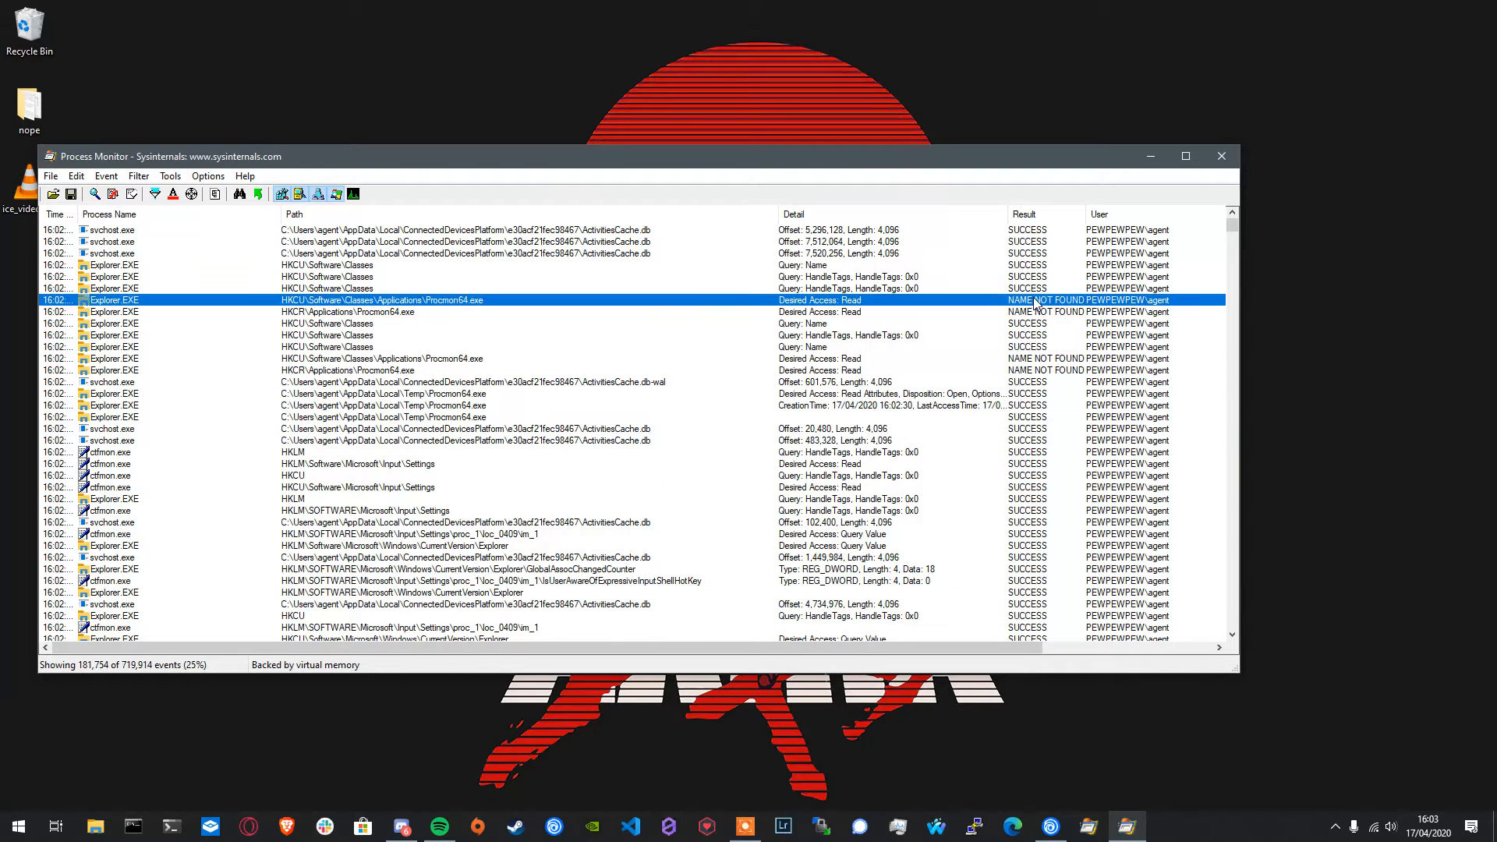
right_click(1035, 304)
left_click(1049, 396)
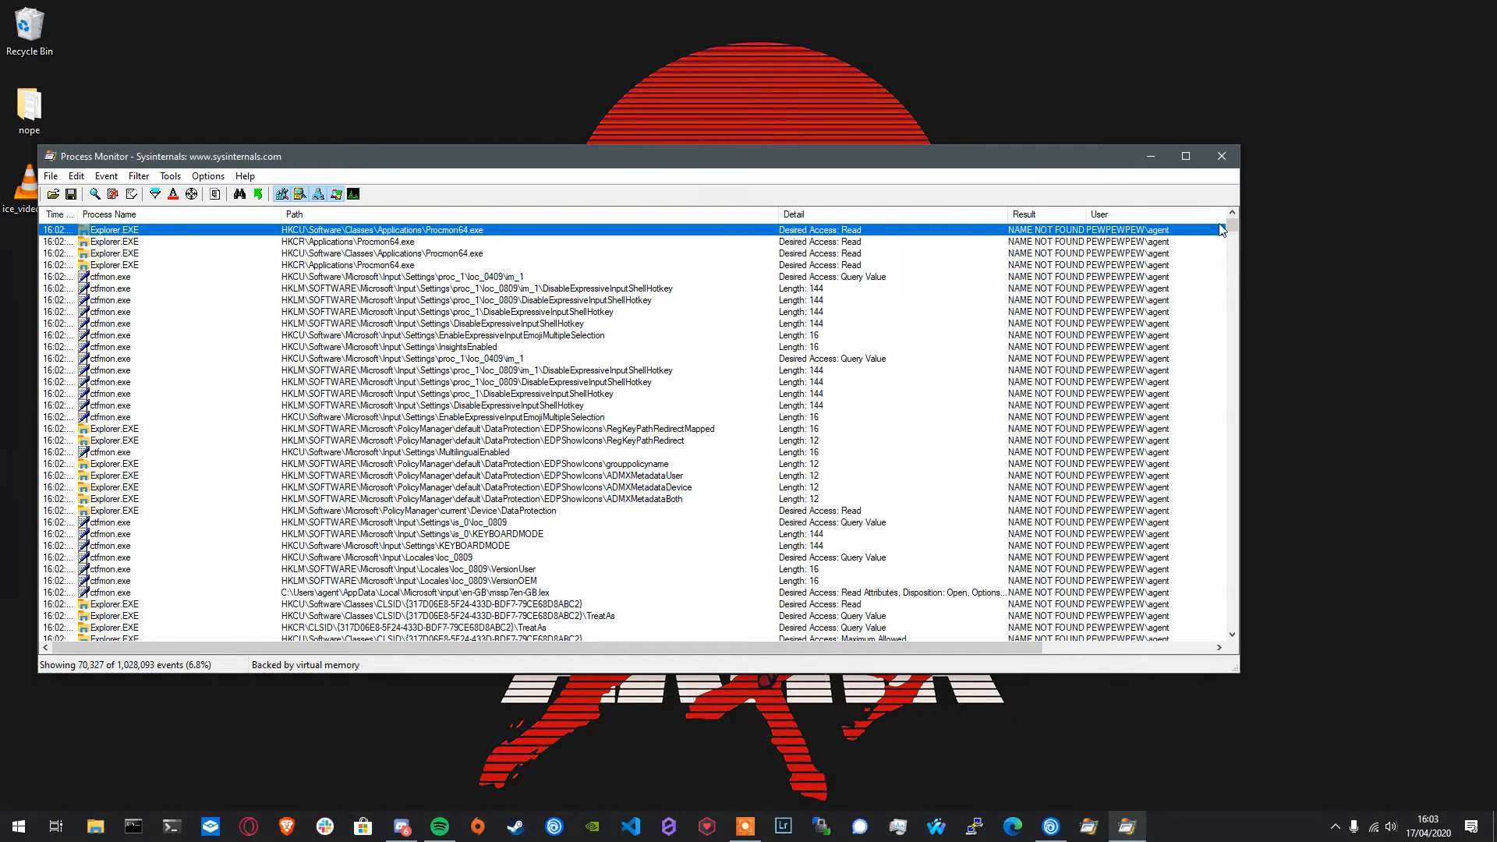
- Filter the events further to include only those run by the user NT AUTHORITY\SYSTEM
left_click_drag(1231, 227, 1235, 287)
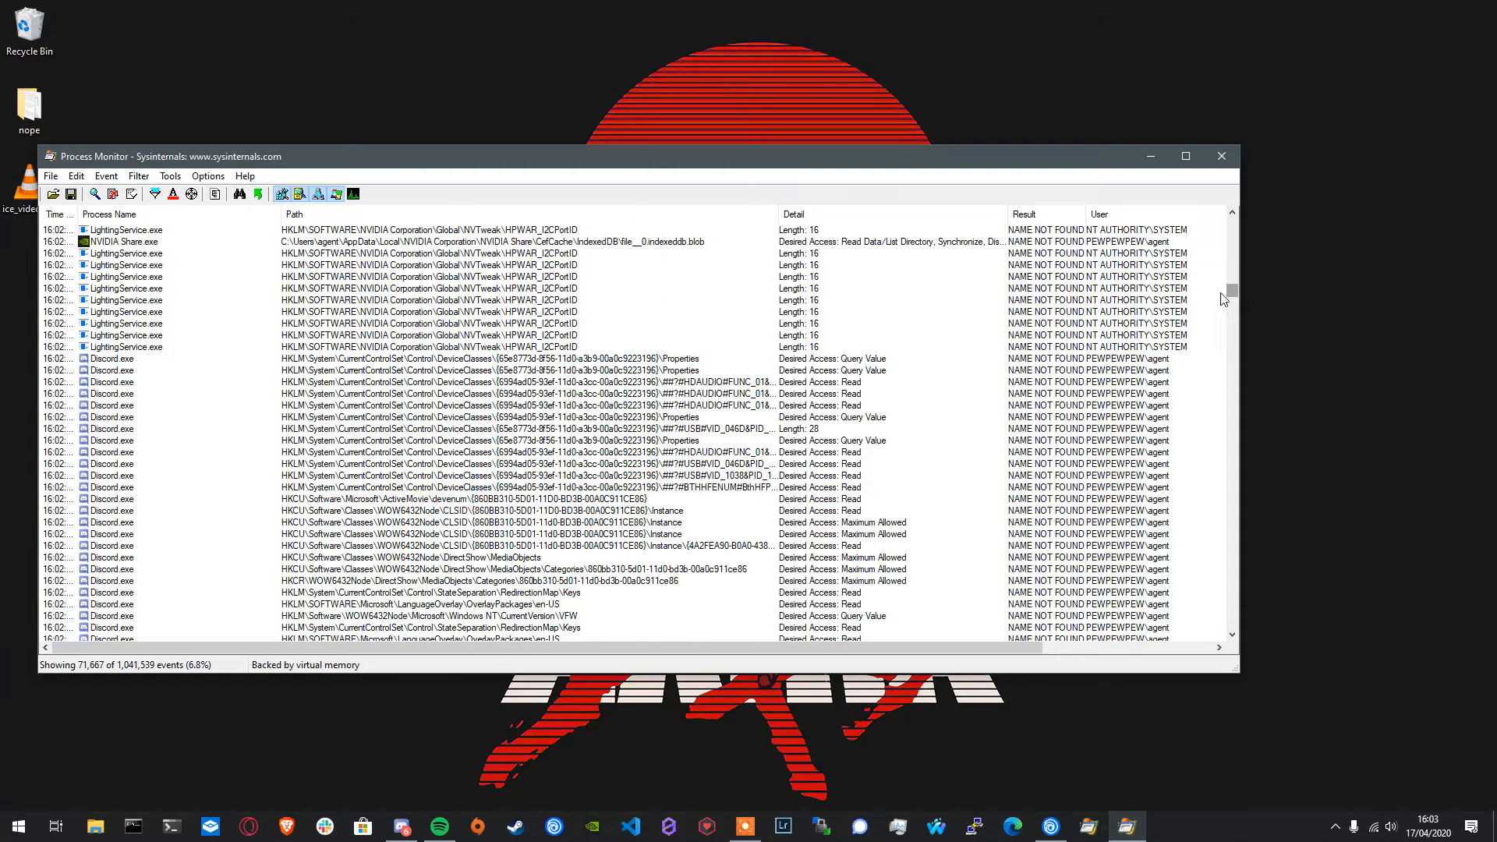
right_click(1173, 311)
left_click(1215, 426)
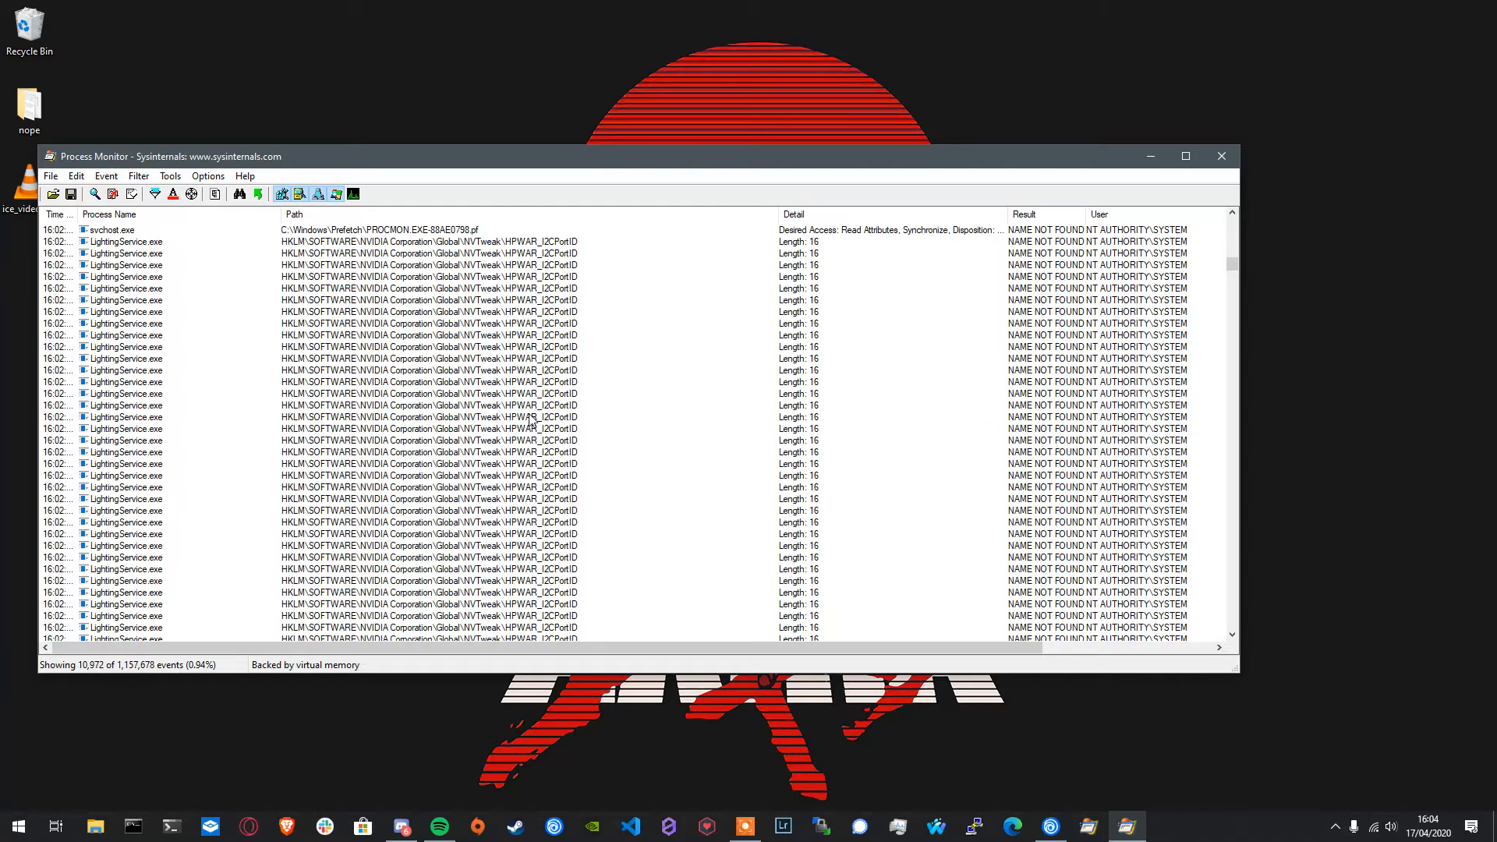
- Add include filter rules for paths that end with .exe and paths that end with .dll
right_click(458, 334)
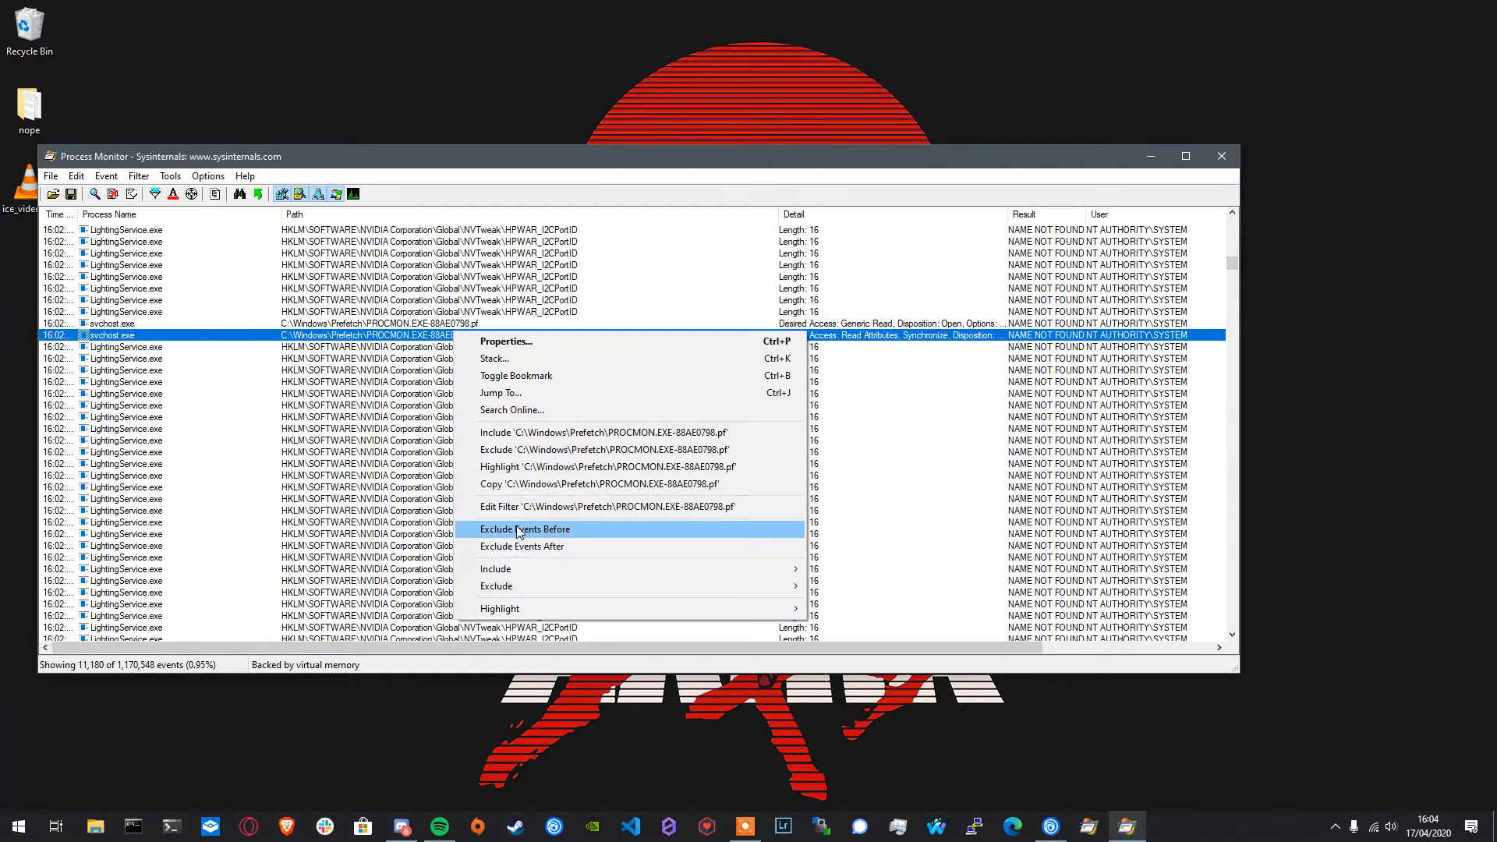
left_click(522, 507)
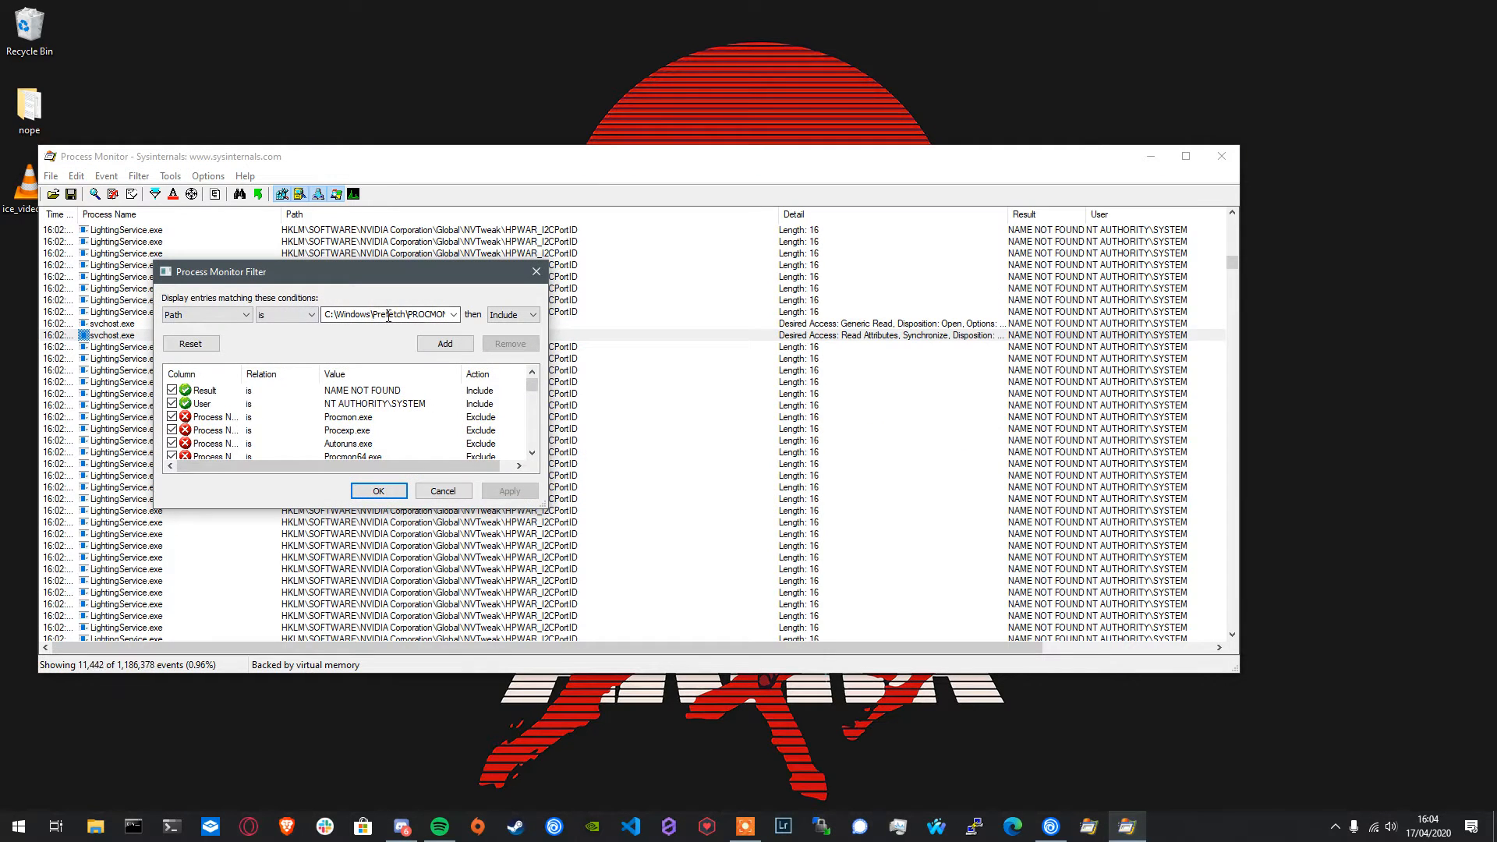
left_click(206, 315)
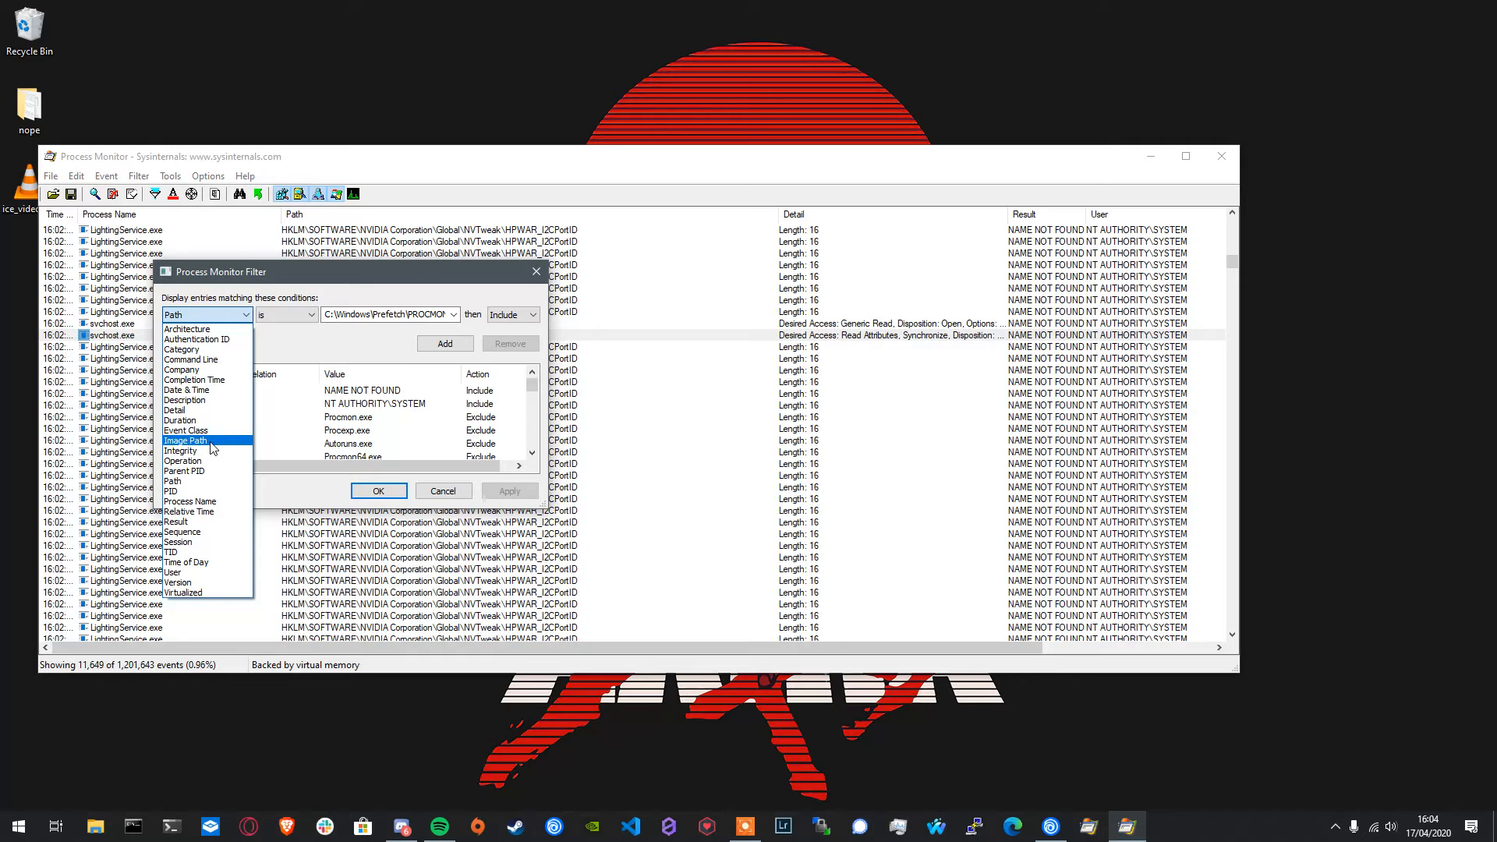
left_click(286, 315)
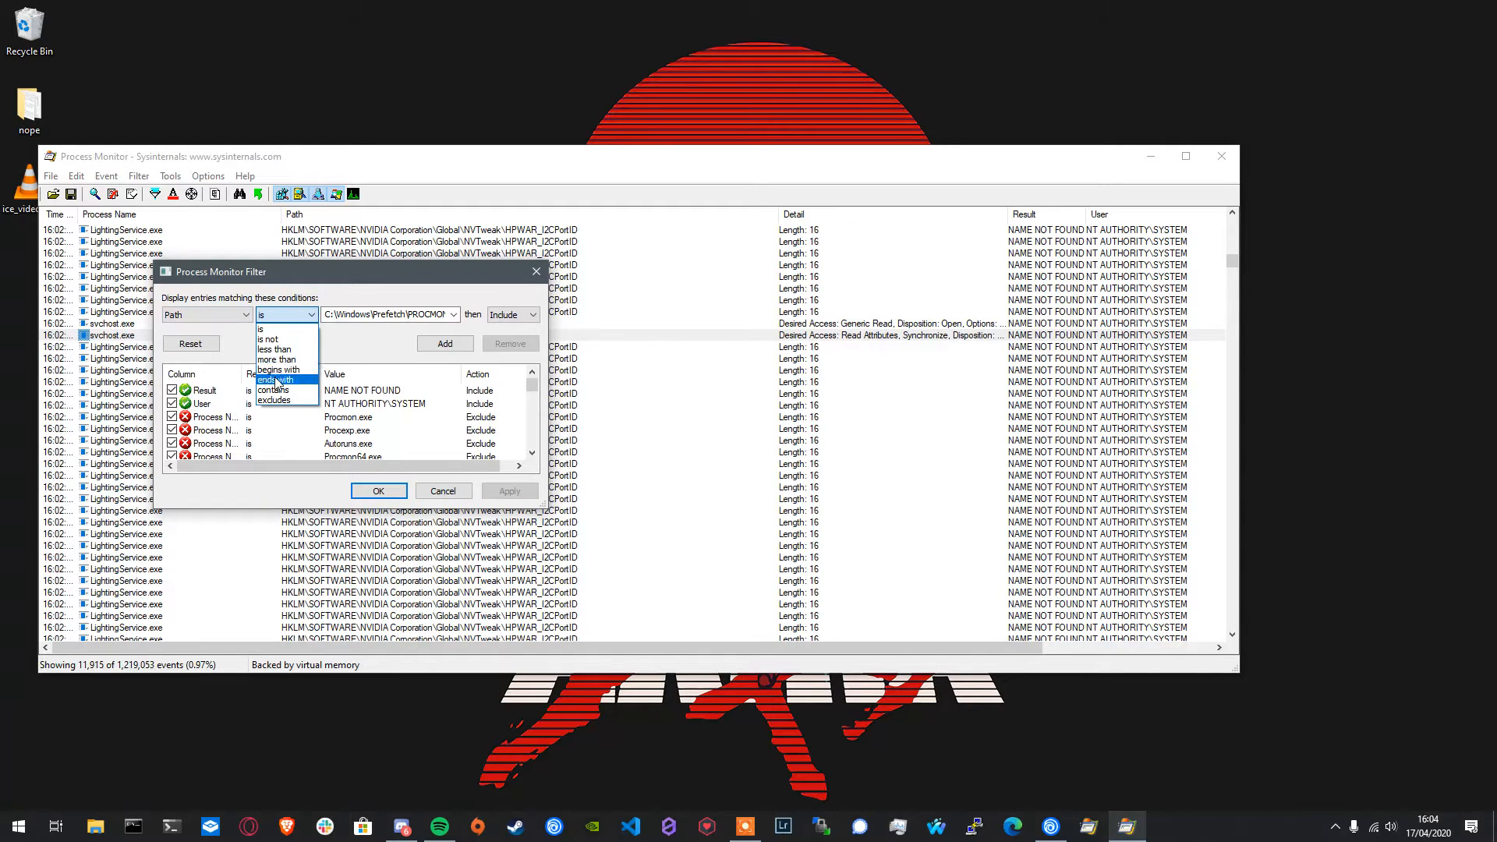
left_click(277, 379)
double_click(383, 309)
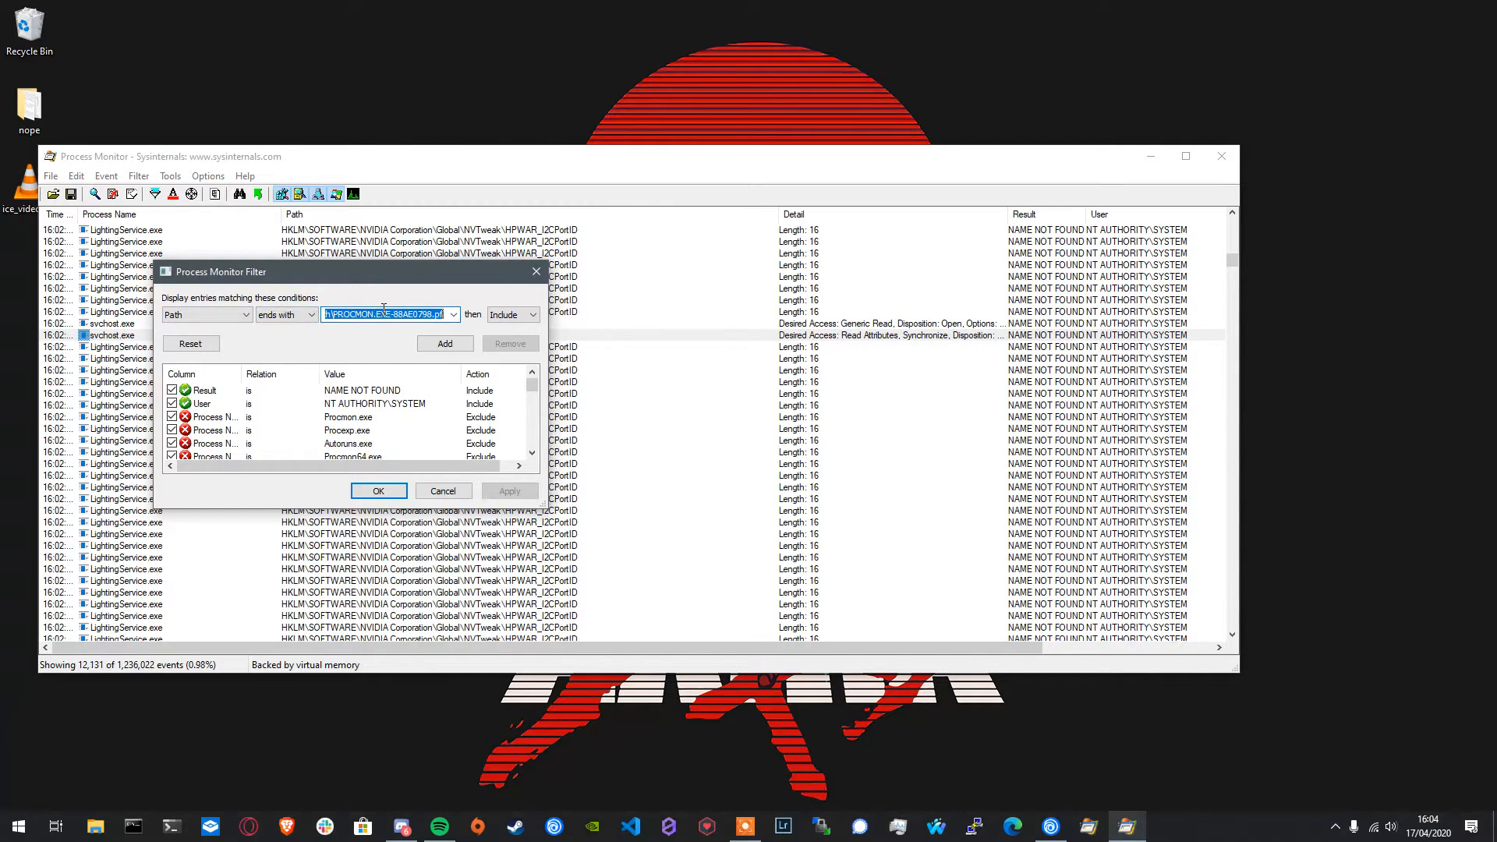
type(".exe")
key("Return")
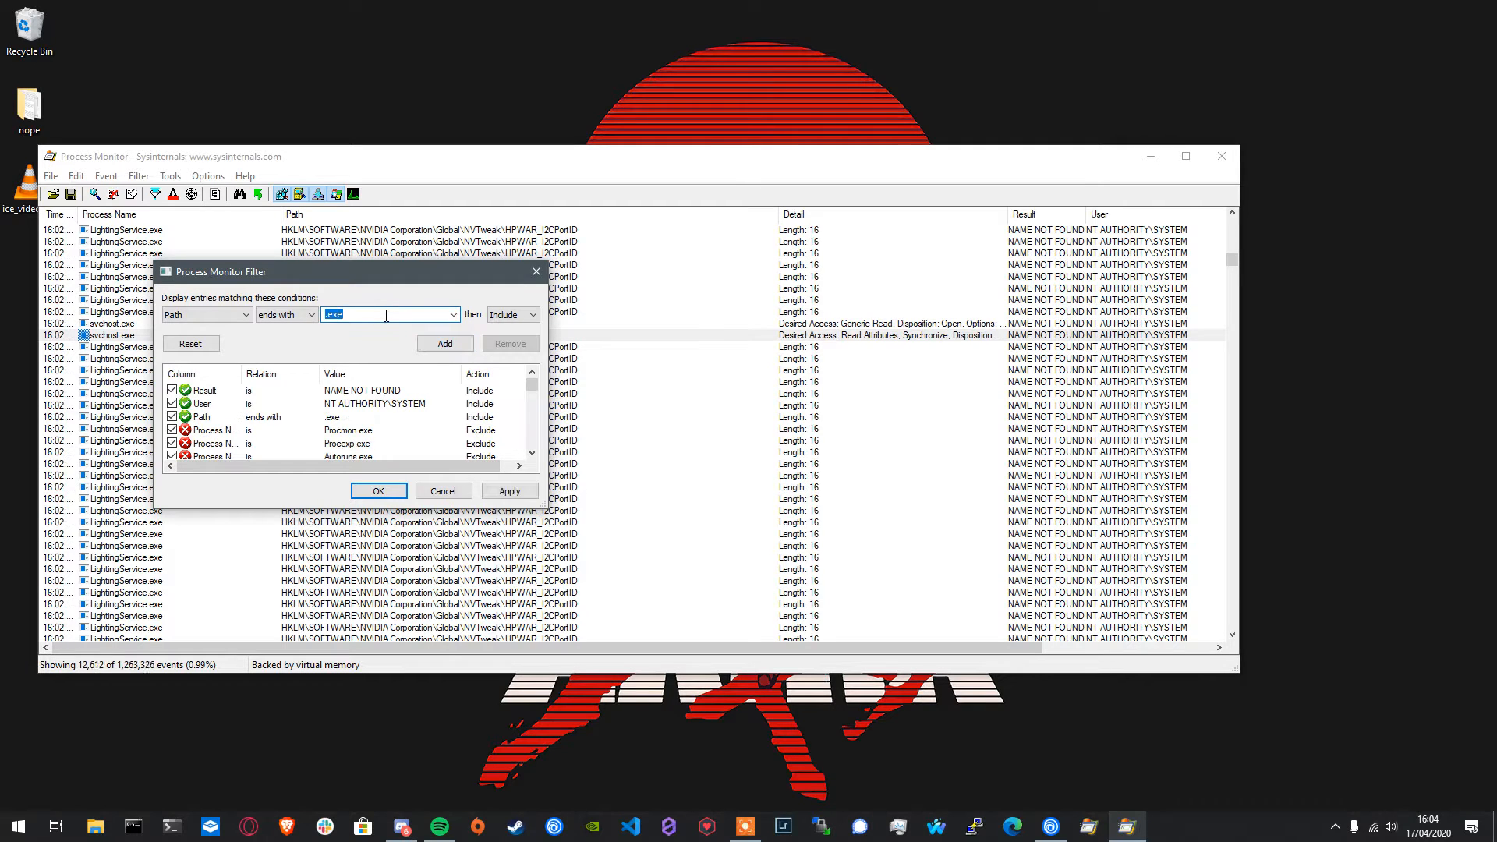
type(".dll")
left_click(446, 344)
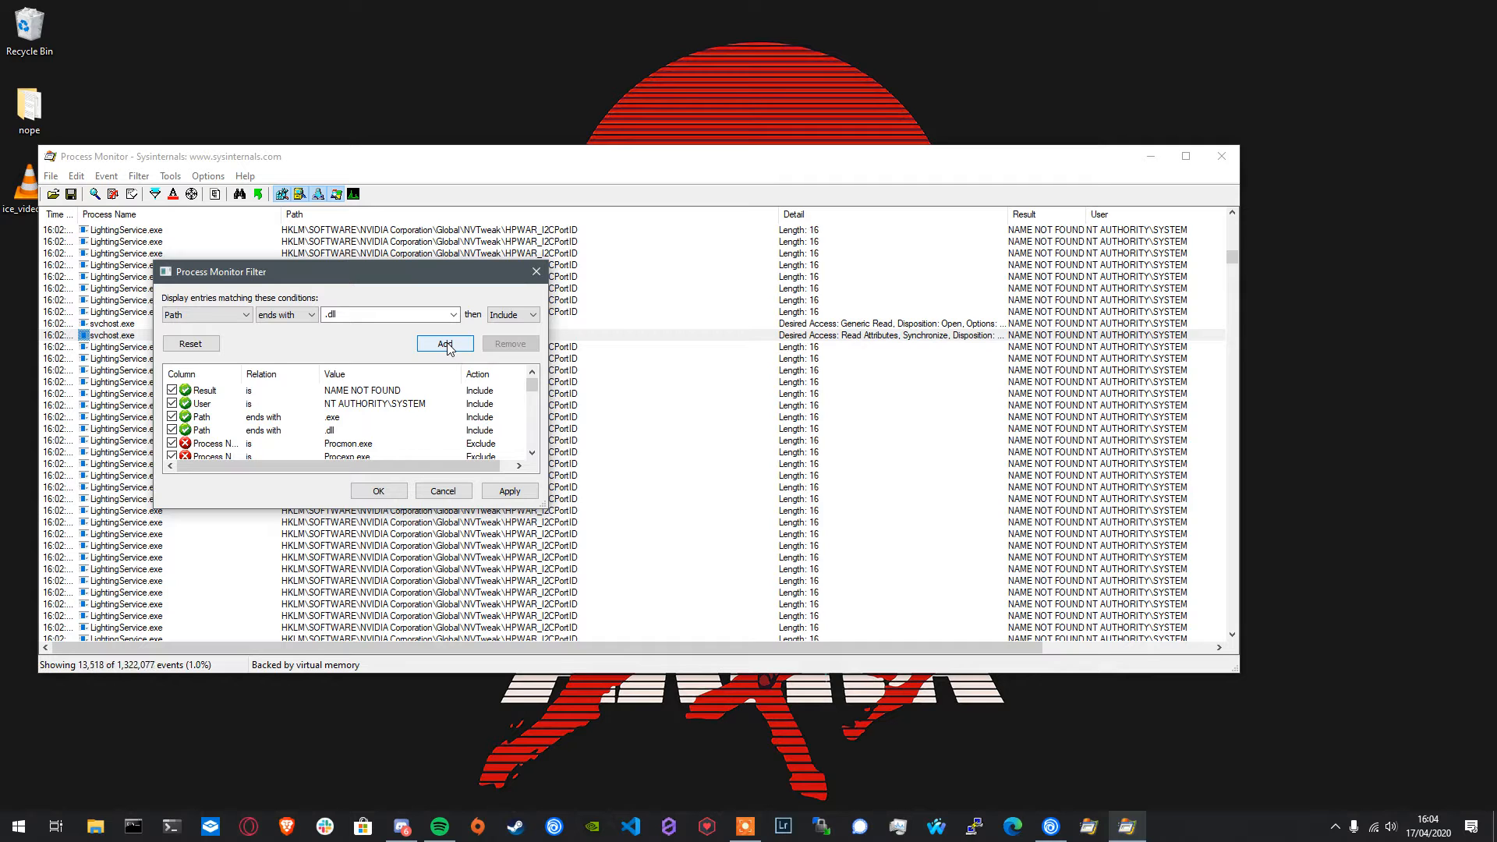
- Switch to Command Prompt, list the registered file extensions with assoc, look through them, and close the window
left_click(134, 828)
type("assoc")
key("Return")
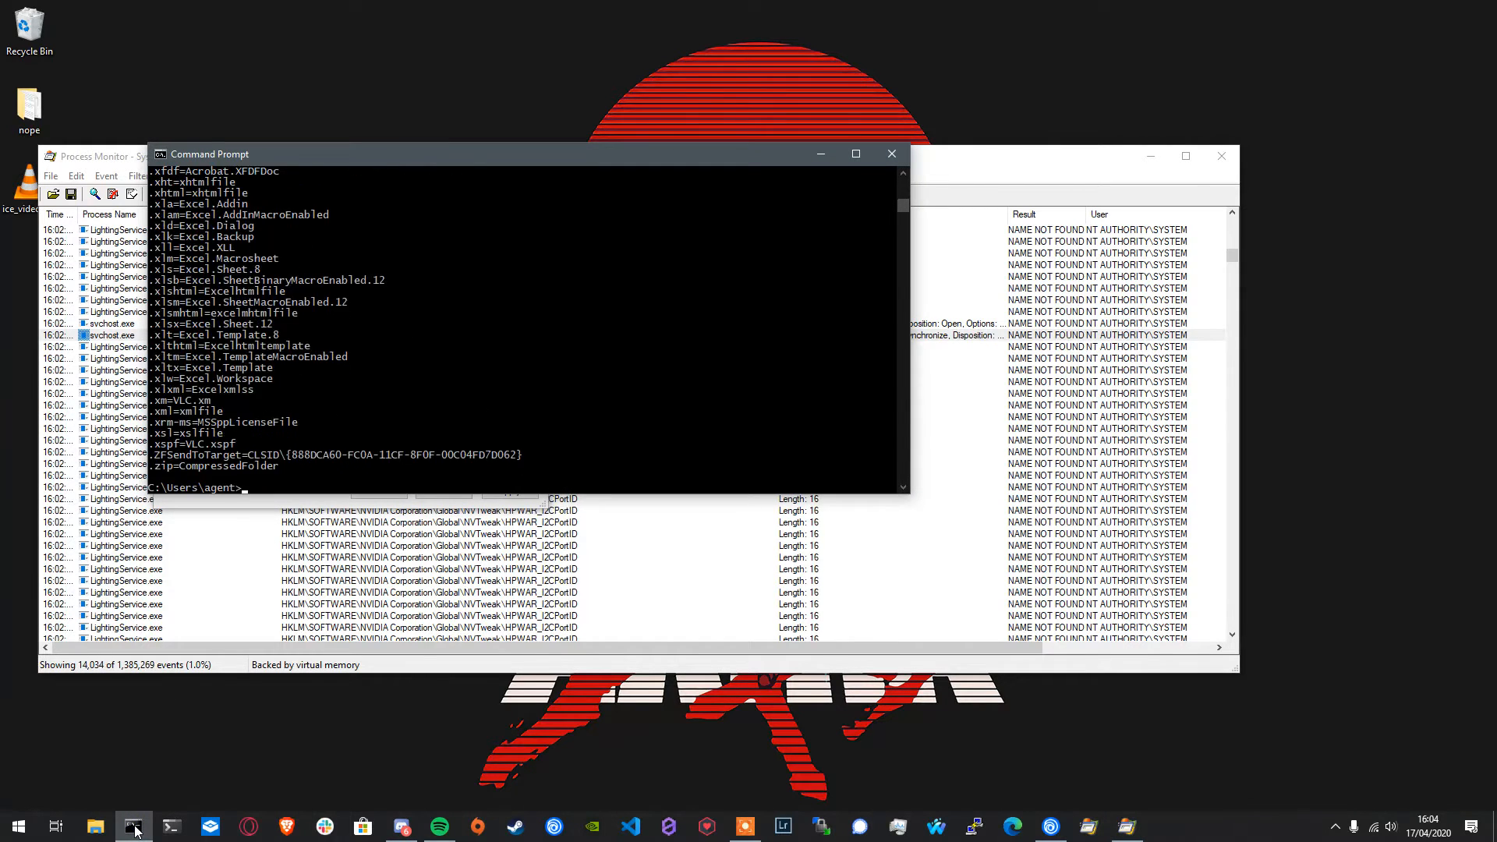
scroll(403, 357, "up", 20)
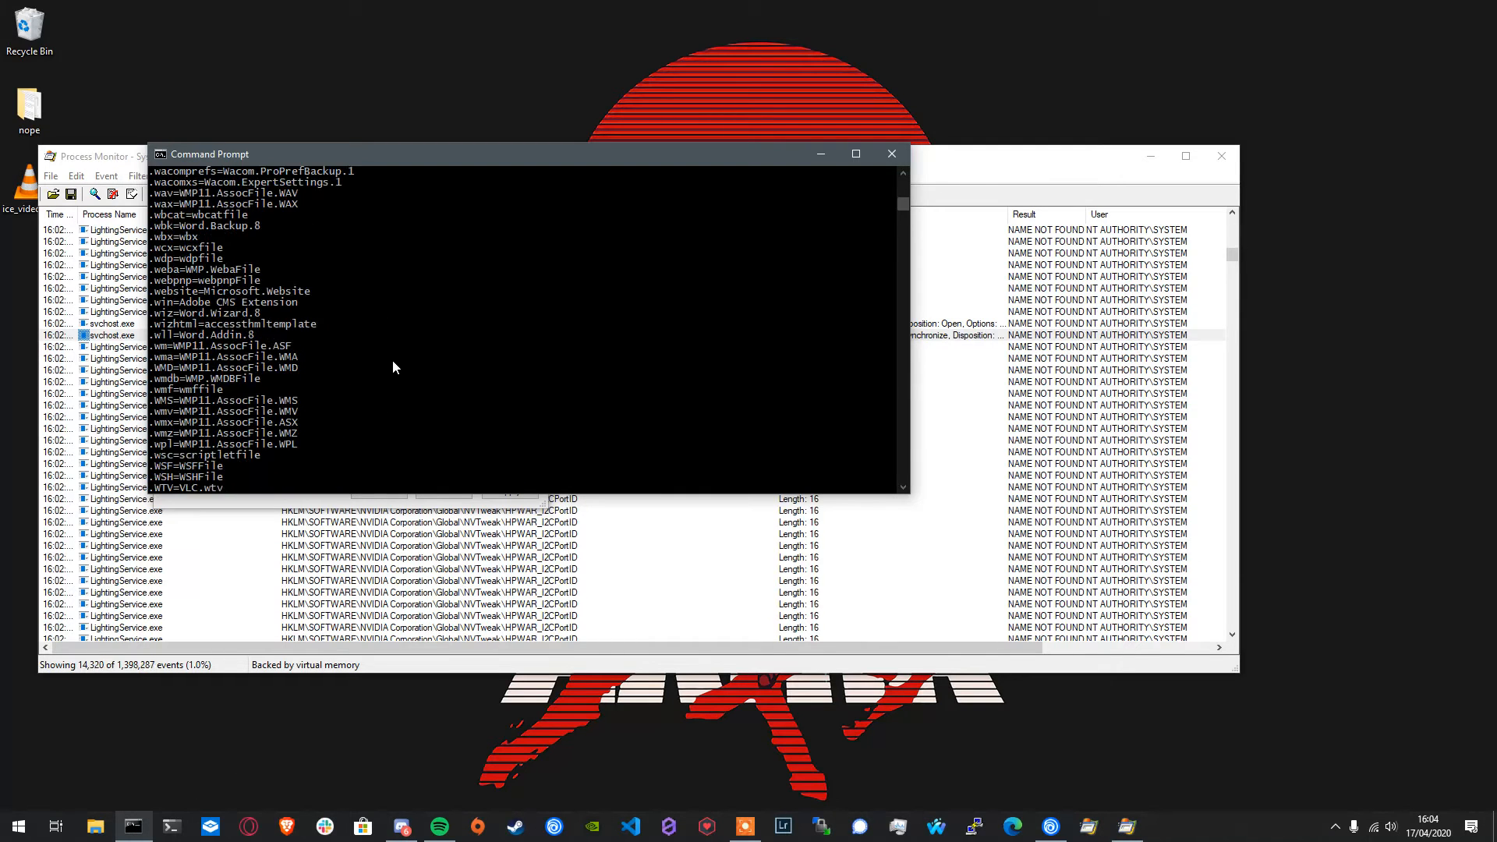
scroll(380, 382, "up", 15)
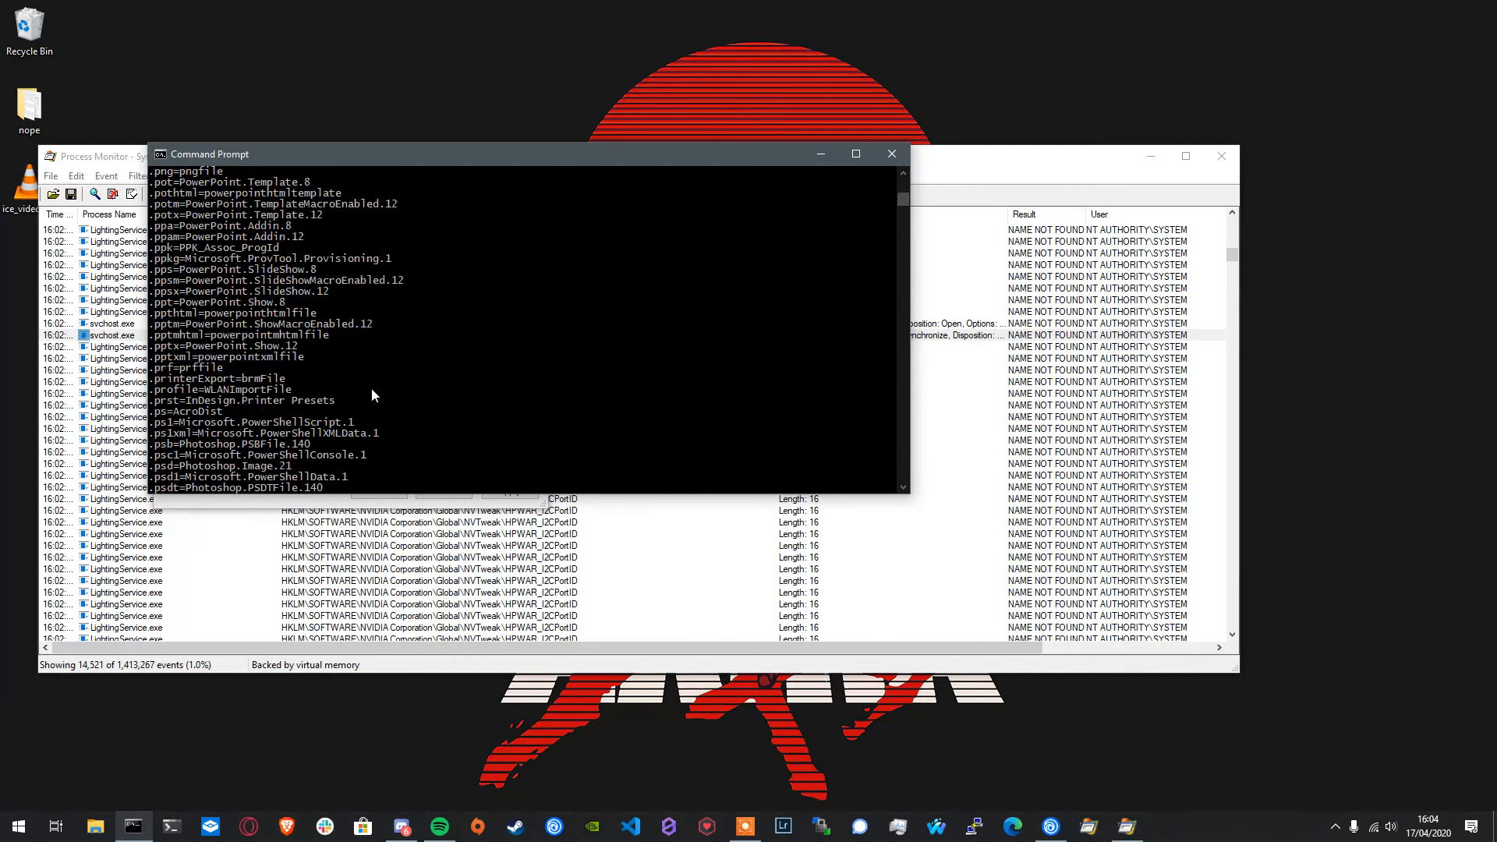
left_click(901, 157)
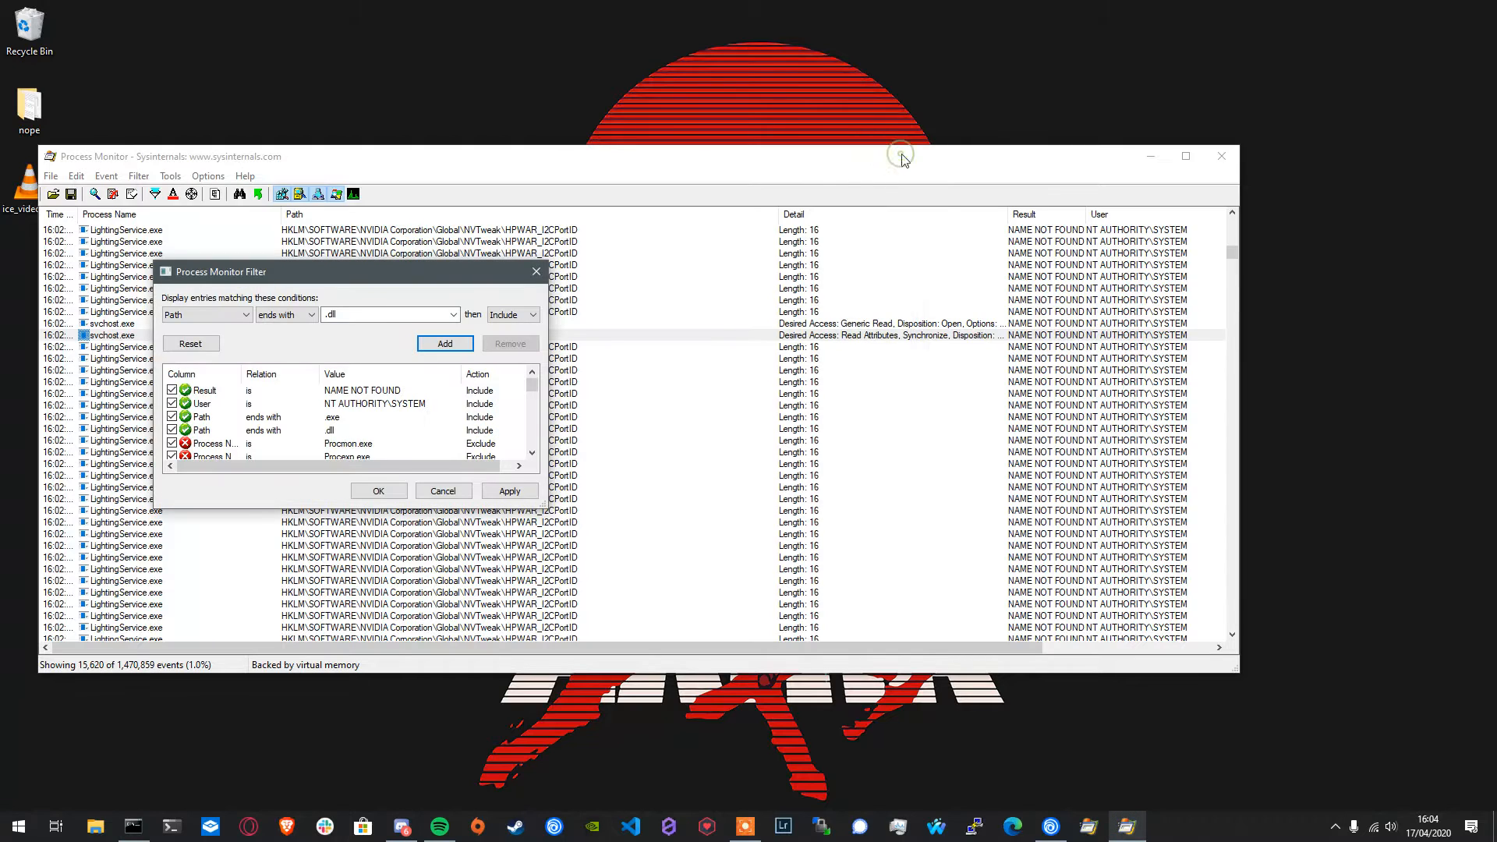
- Add an include rule for paths that end with .js and apply the filter set to the captured events
left_click(358, 314)
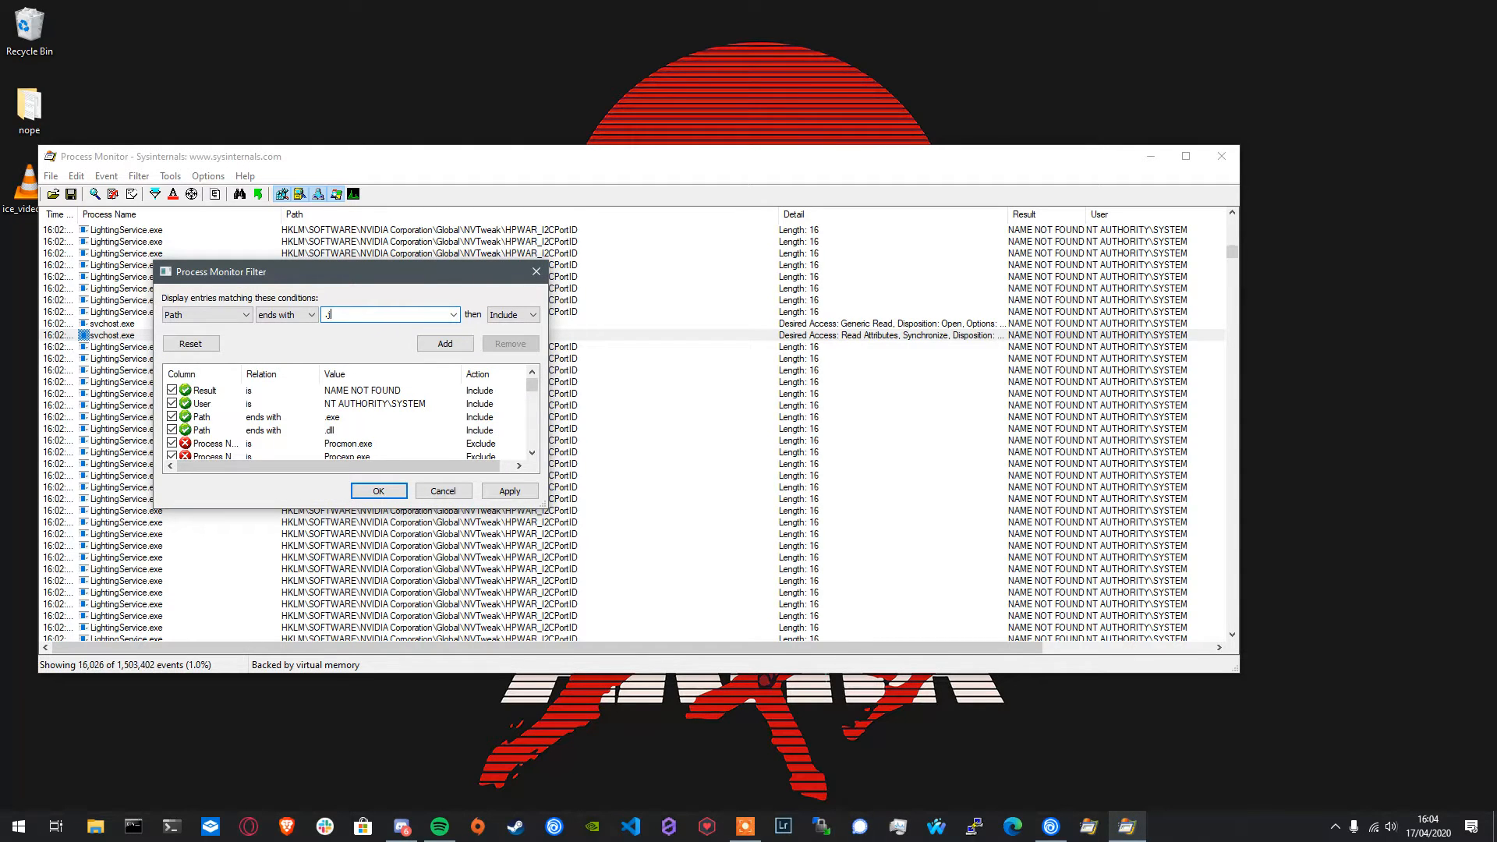
type(".js")
left_click(445, 344)
left_click(509, 491)
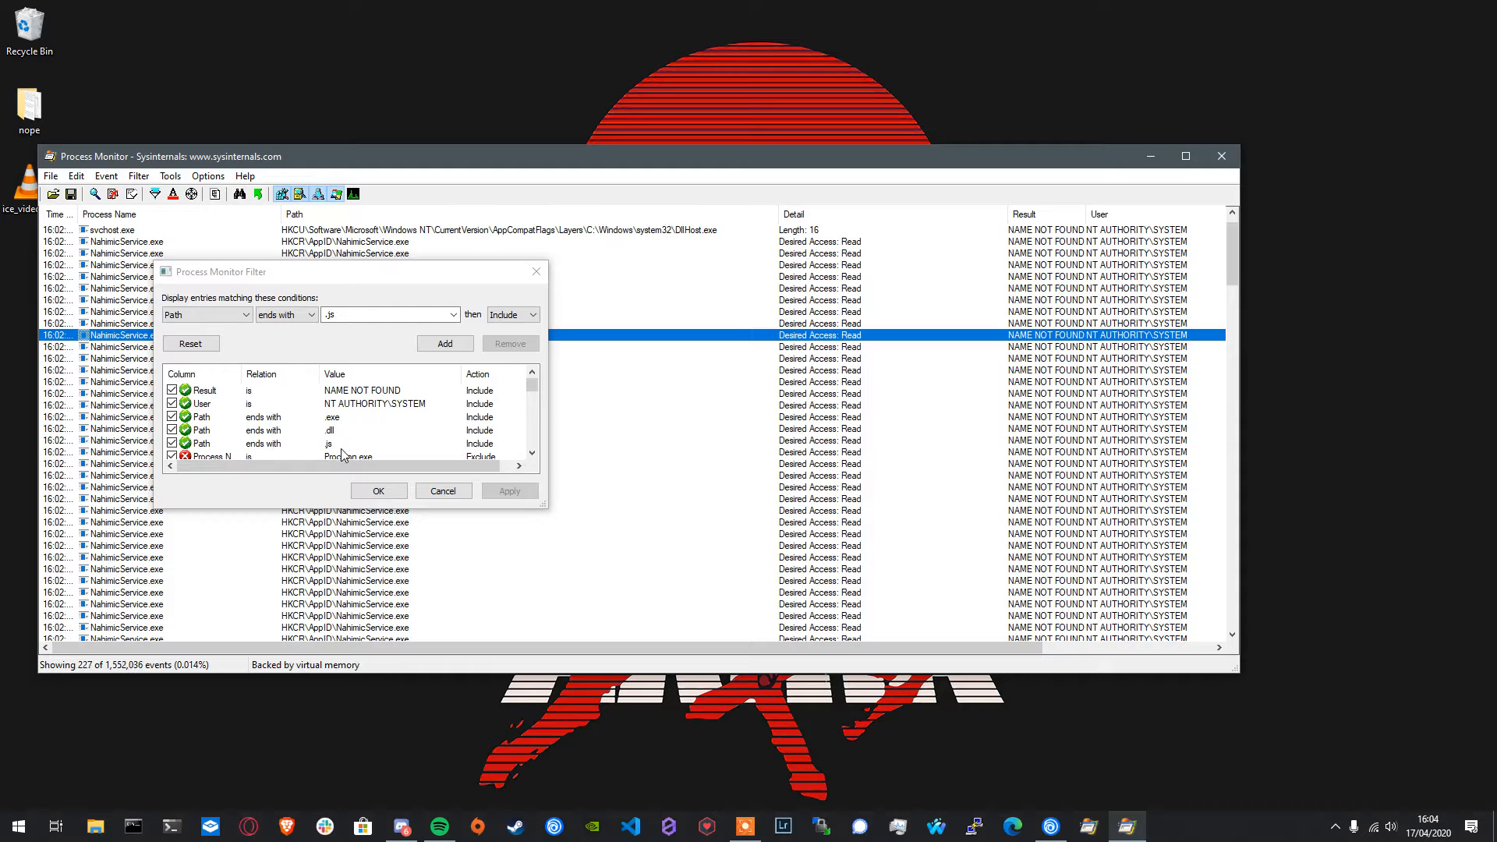
left_click(376, 496)
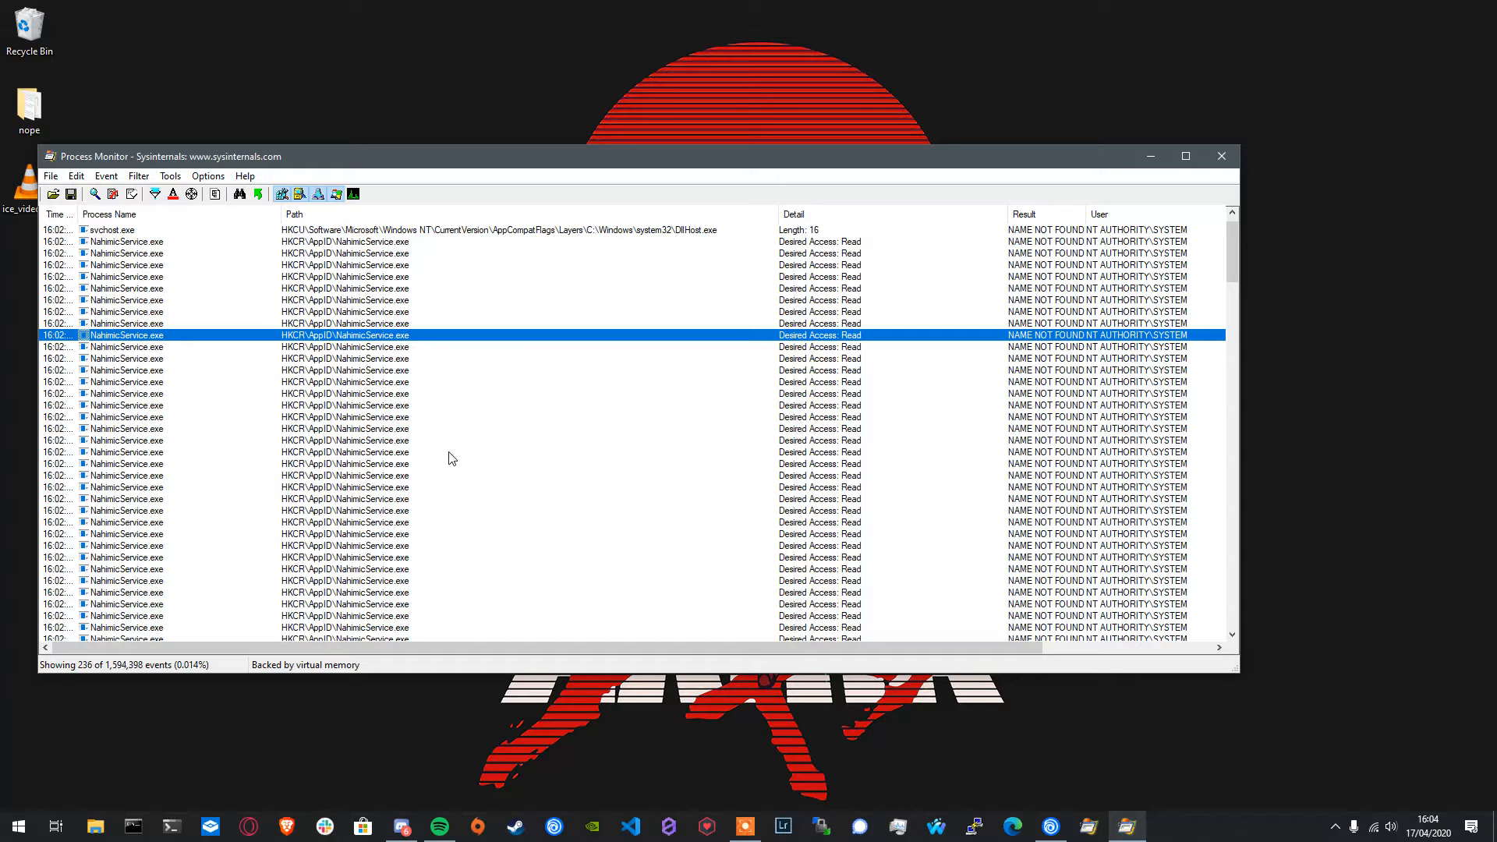
- Hide registry, network, and process and thread activity, leaving only file system activity enabled
scroll(451, 458, "down", 15)
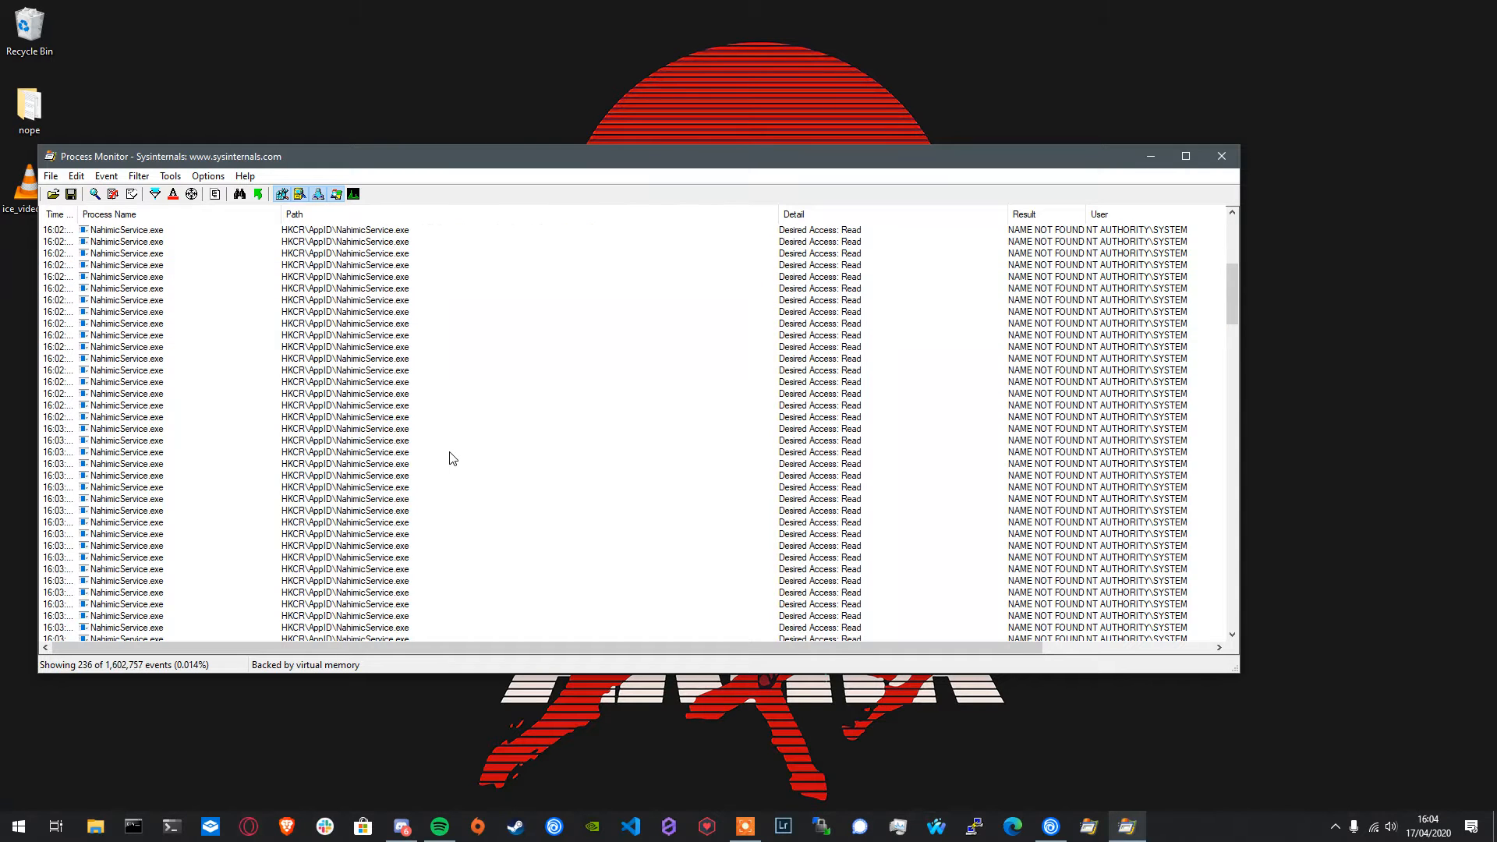
left_click(283, 195)
left_click(336, 196)
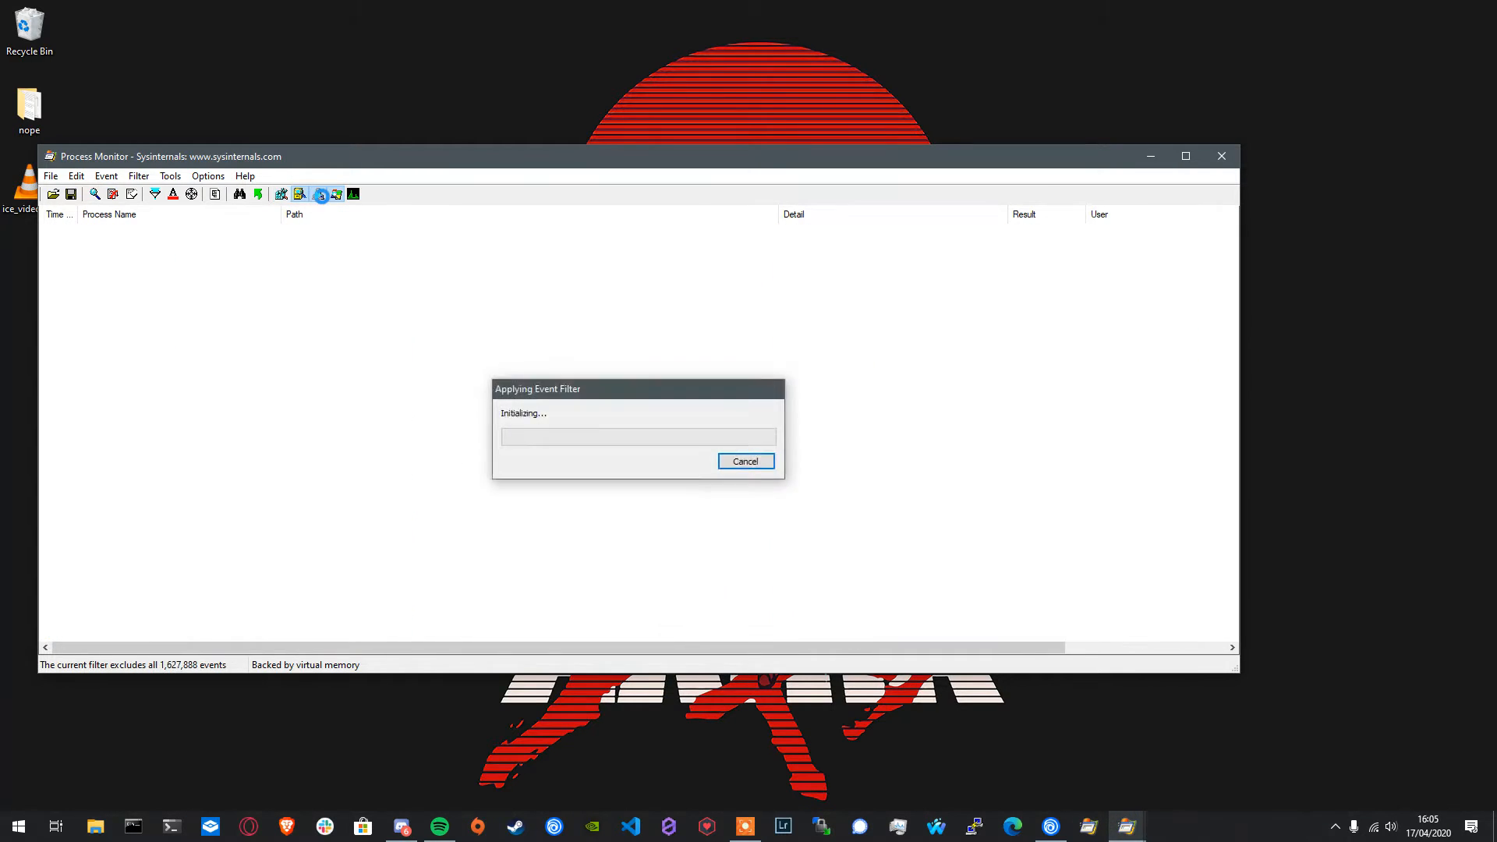
left_click(337, 195)
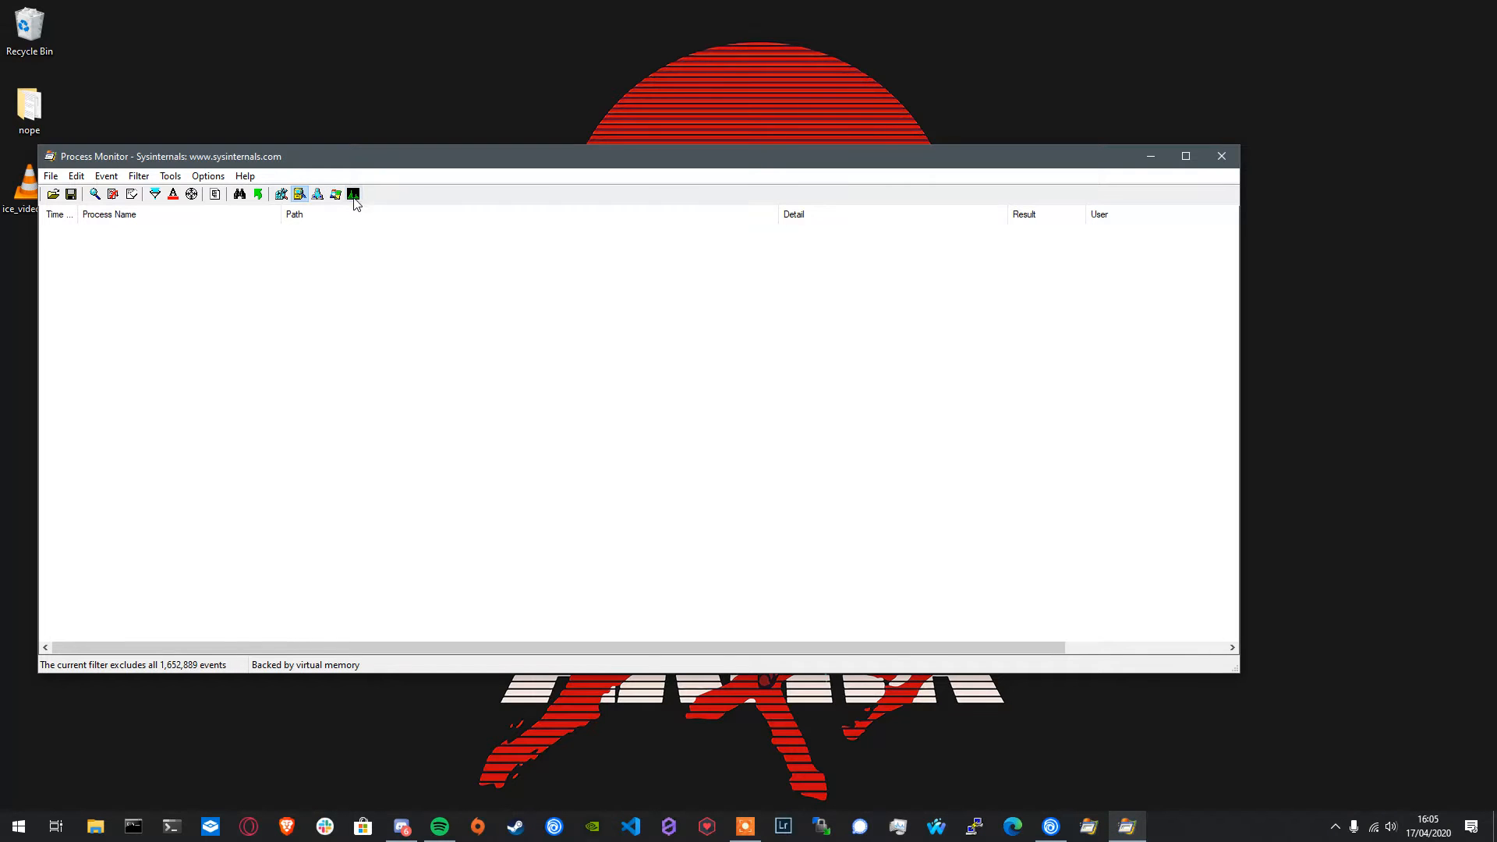
left_click(281, 194)
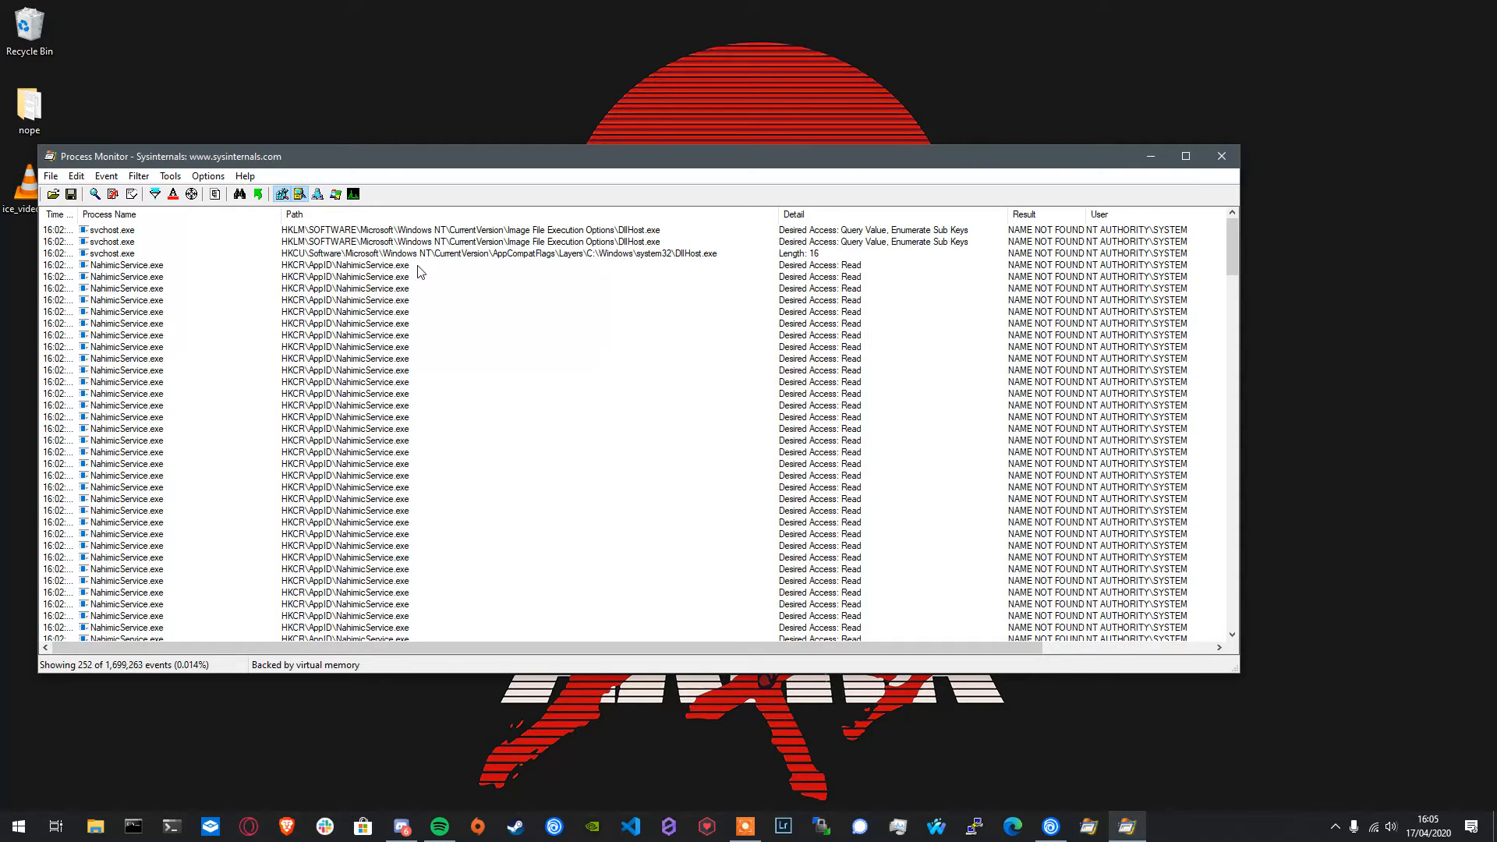
left_click(282, 194)
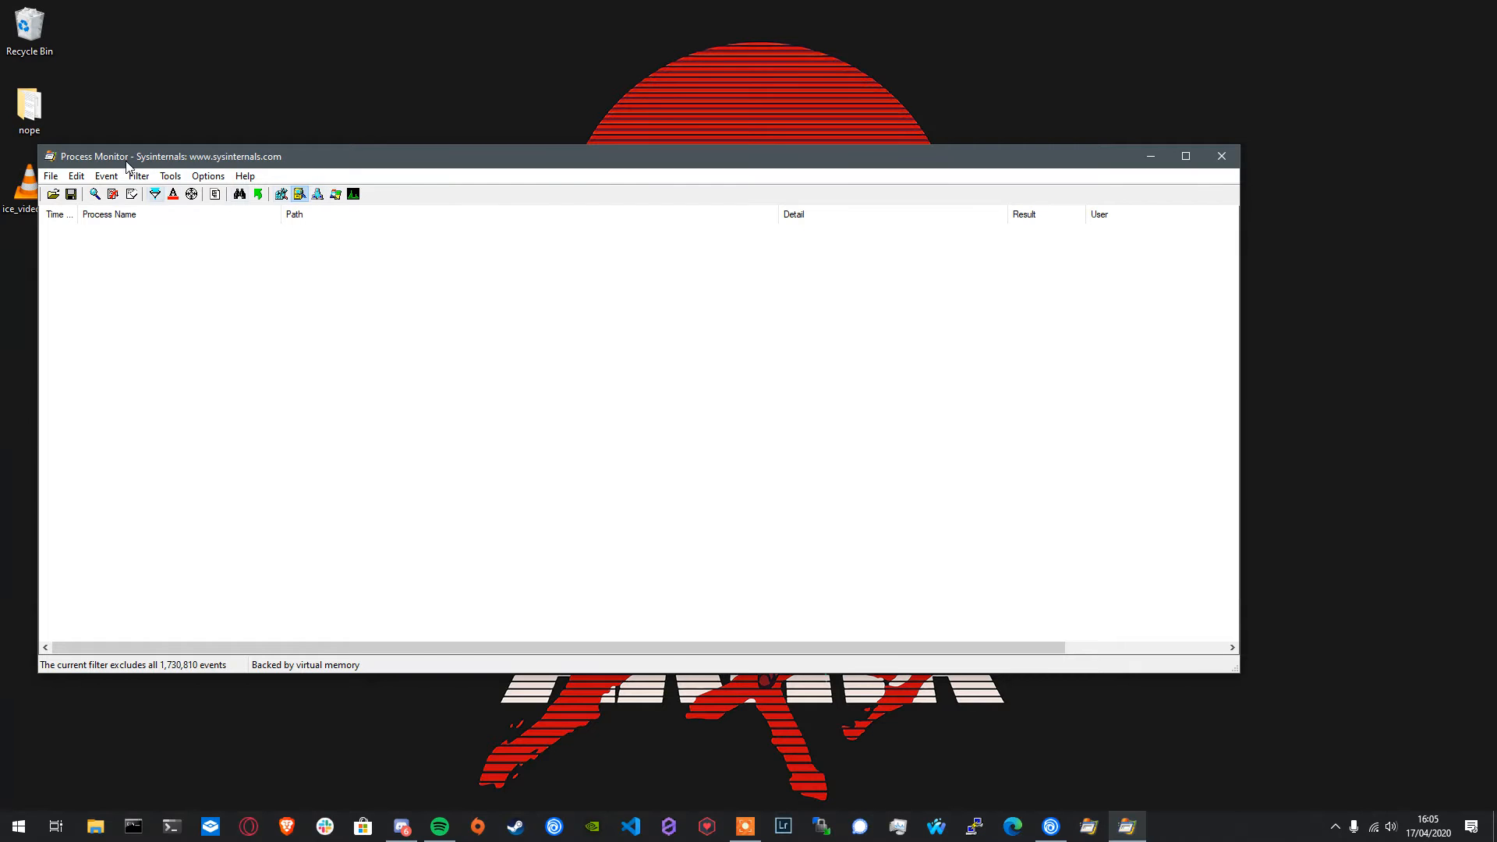
- Review the active filter rules for result, user and path endings in an enlarged filter dialog, then close it
left_click(139, 176)
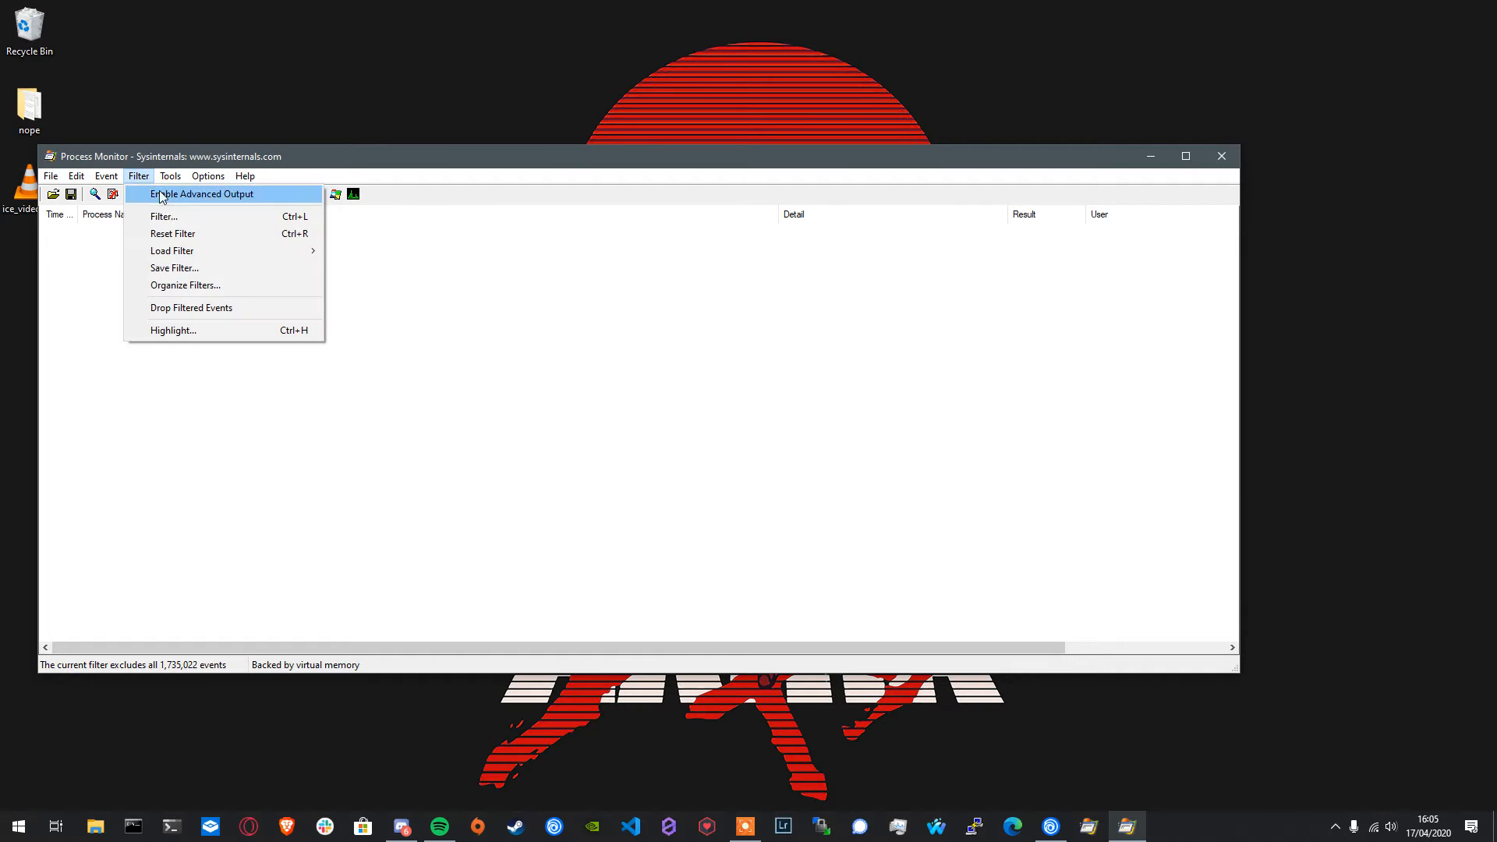
left_click(192, 221)
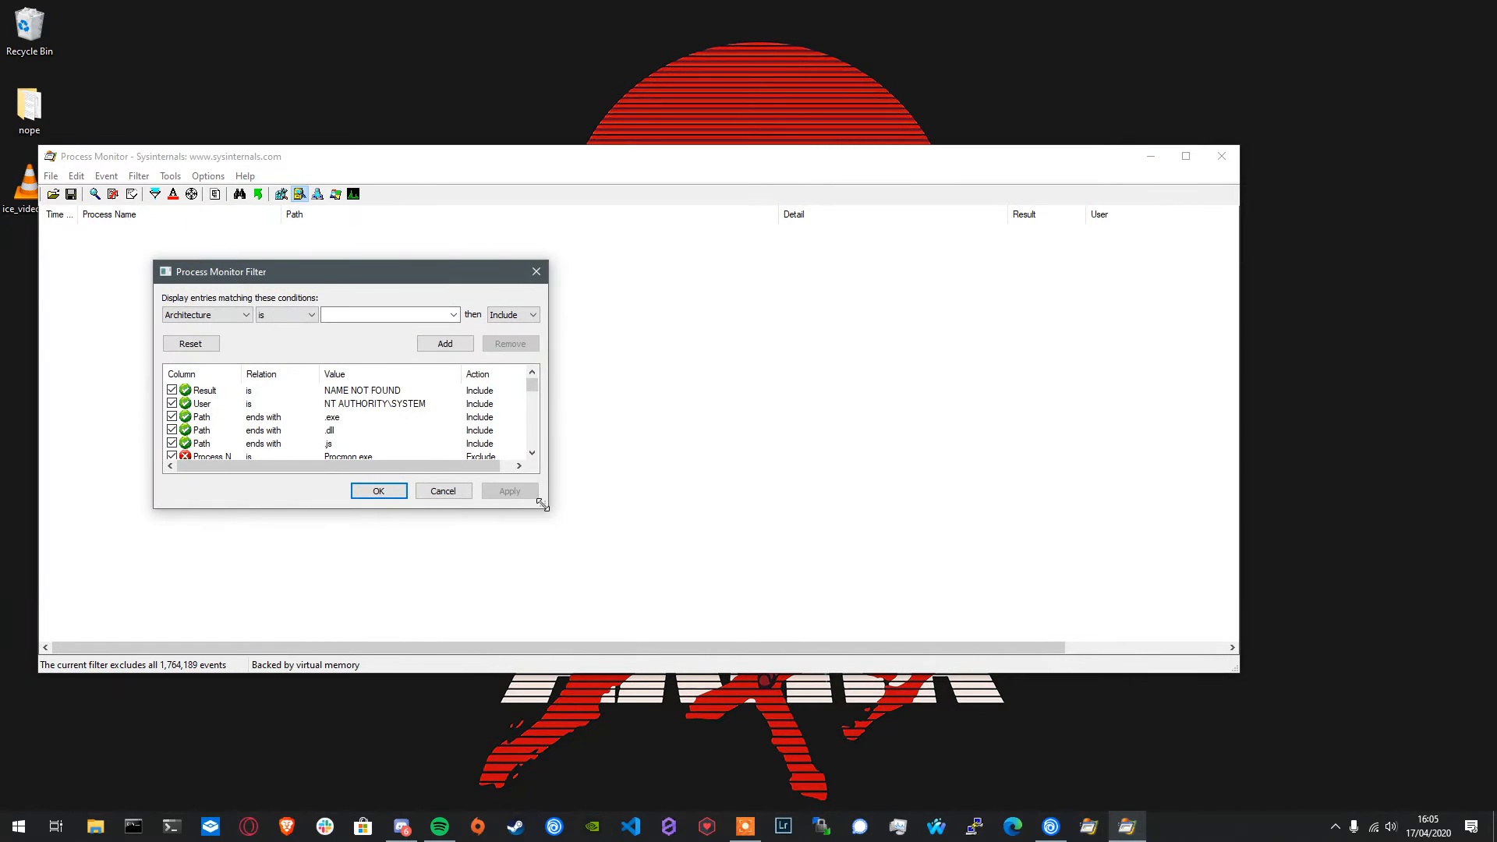
left_click_drag(549, 511, 678, 588)
left_click(397, 392)
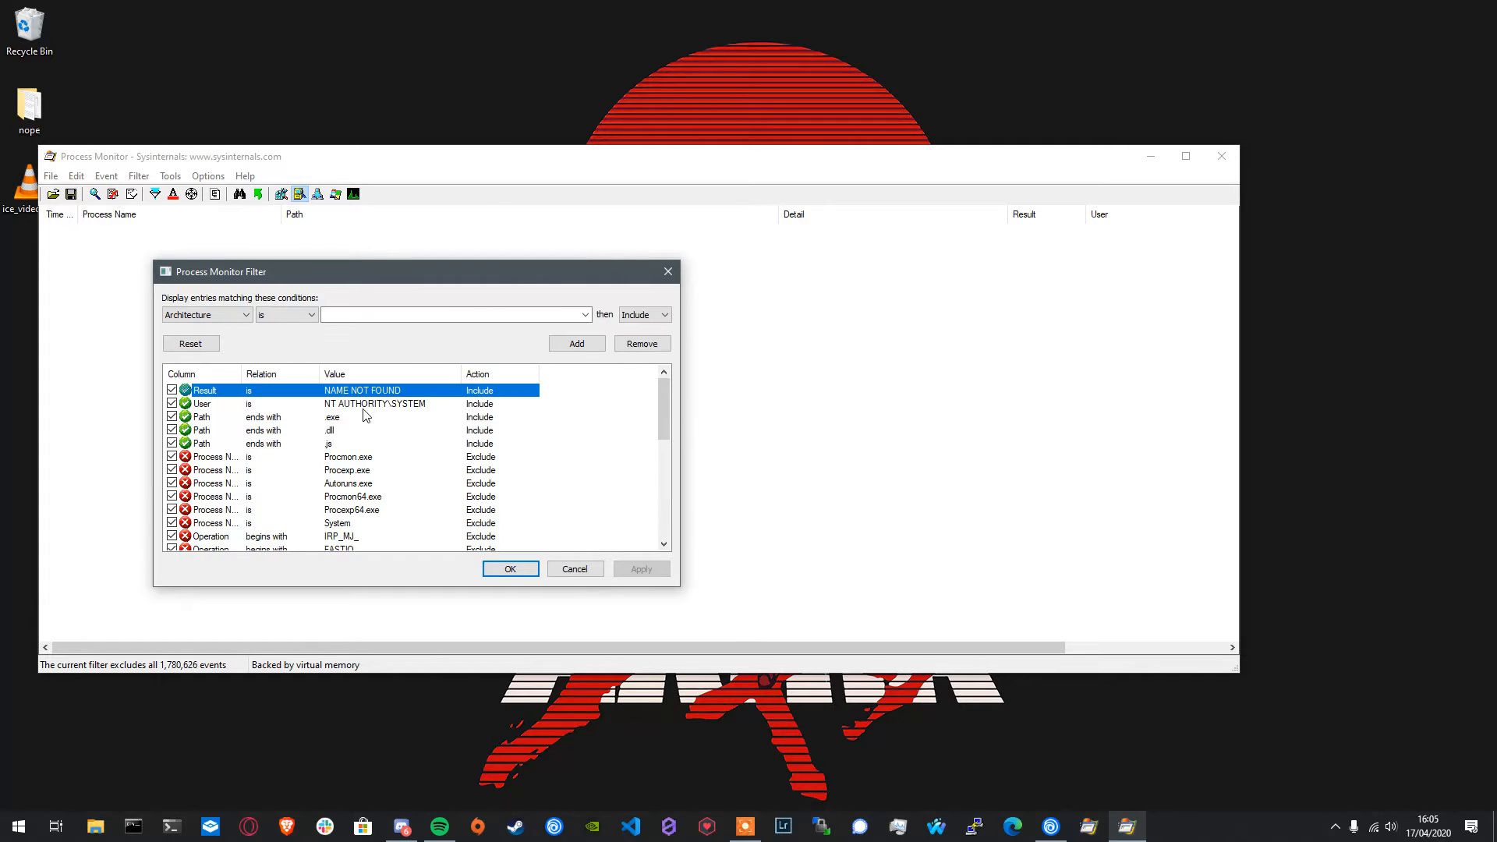
left_click(372, 405)
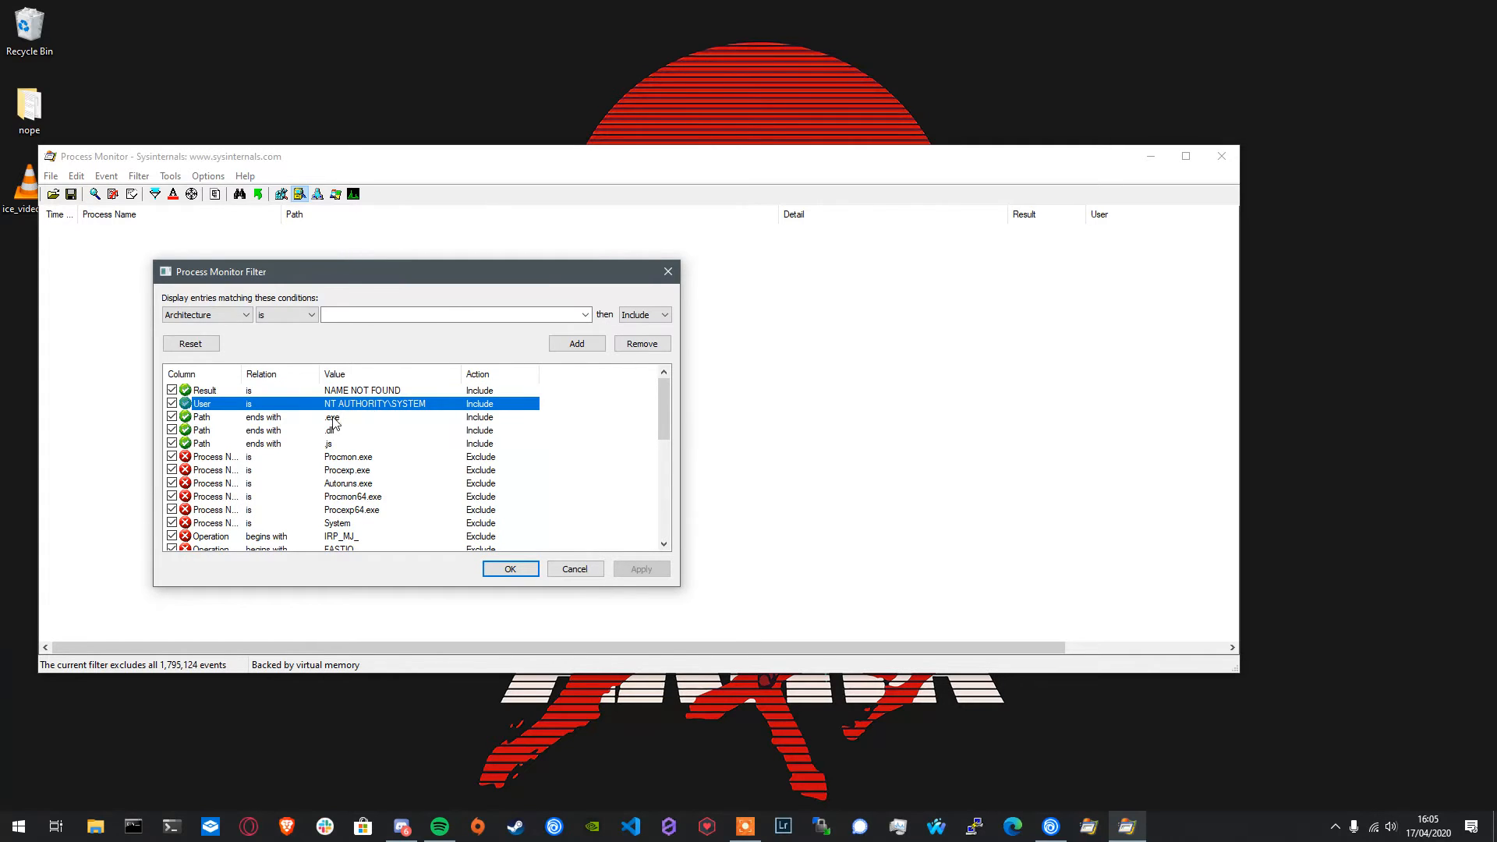
left_click(333, 418)
left_click(334, 429)
left_click(336, 444)
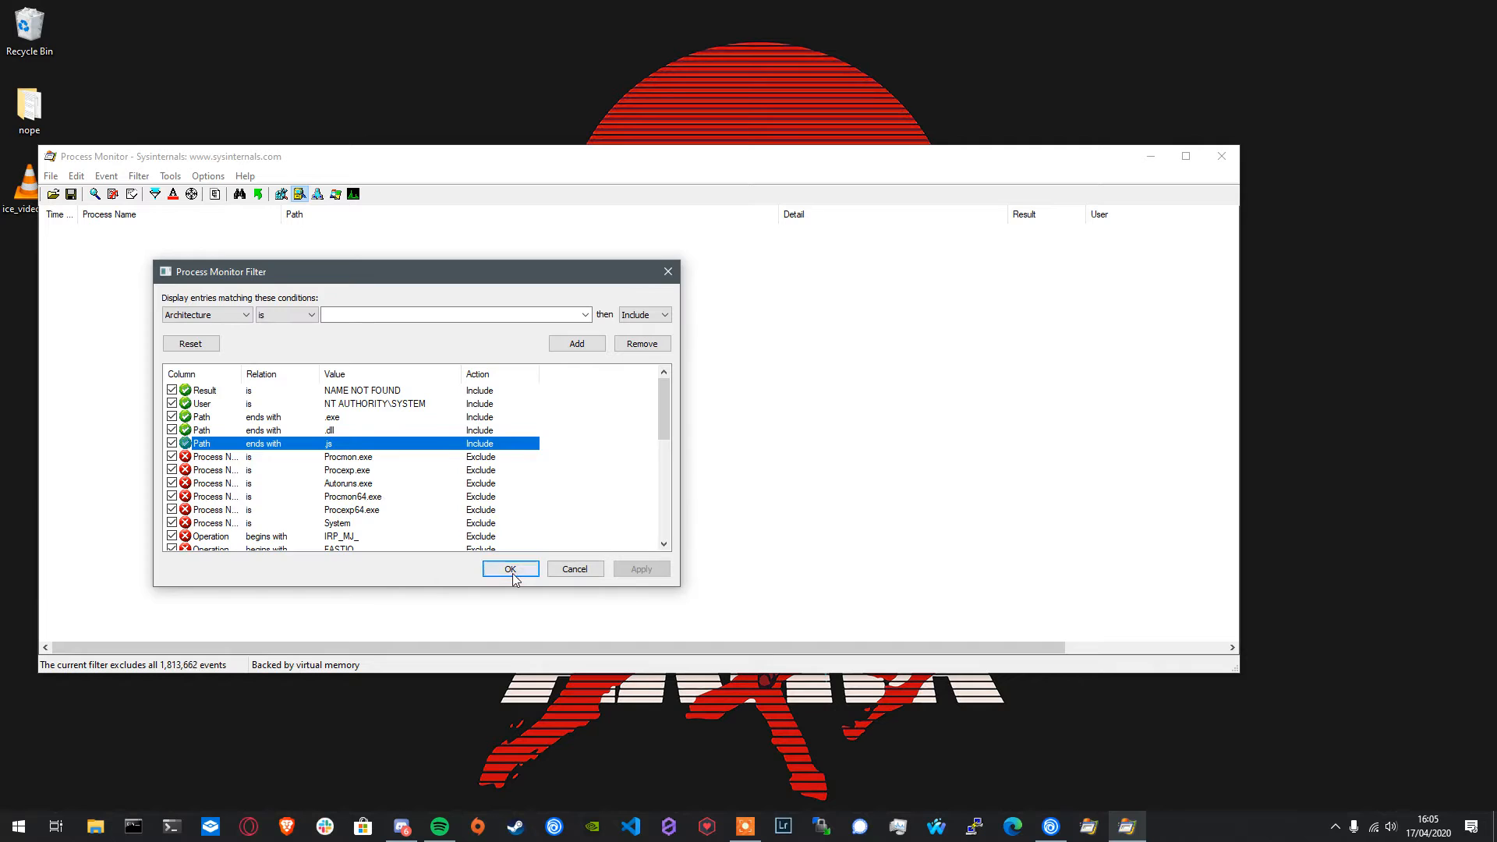
left_click(510, 569)
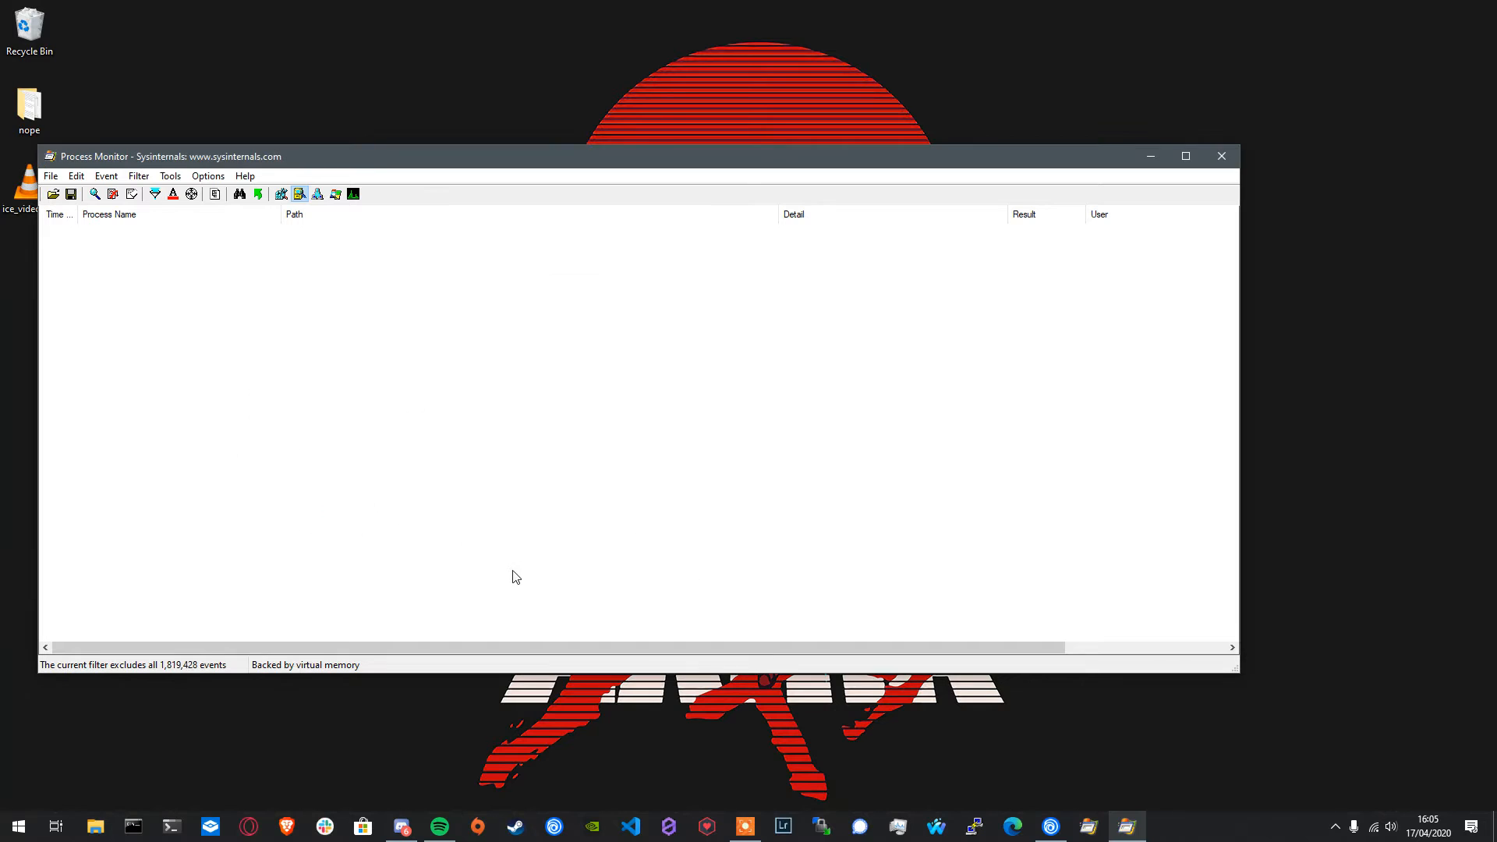
- Remove the include rule for user NT AUTHORITY\SYSTEM from the event filter and apply the updated filter set
left_click(169, 177)
mouse_move(132, 178)
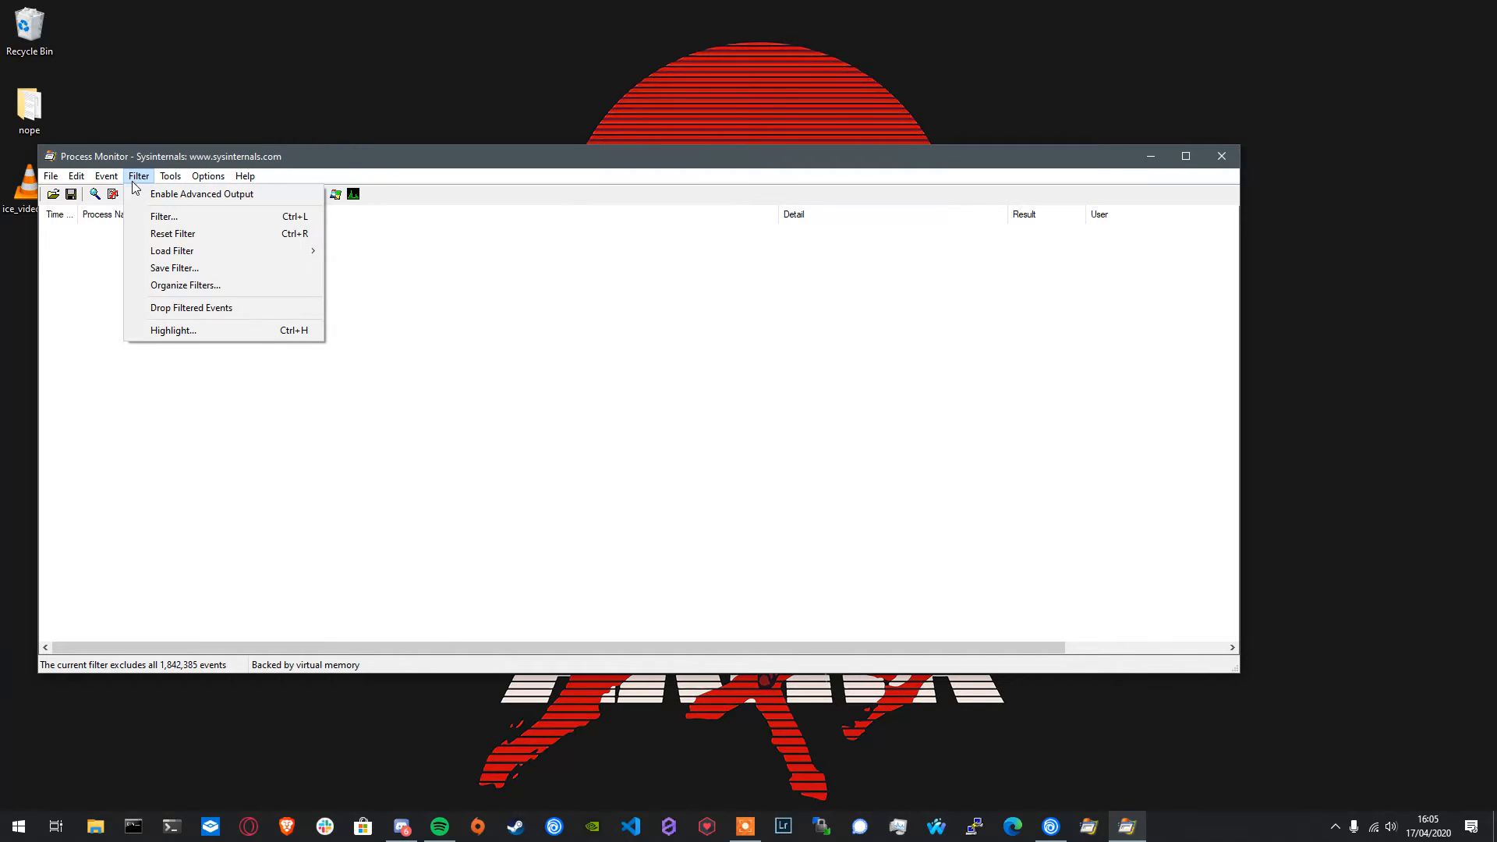
mouse_move(82, 178)
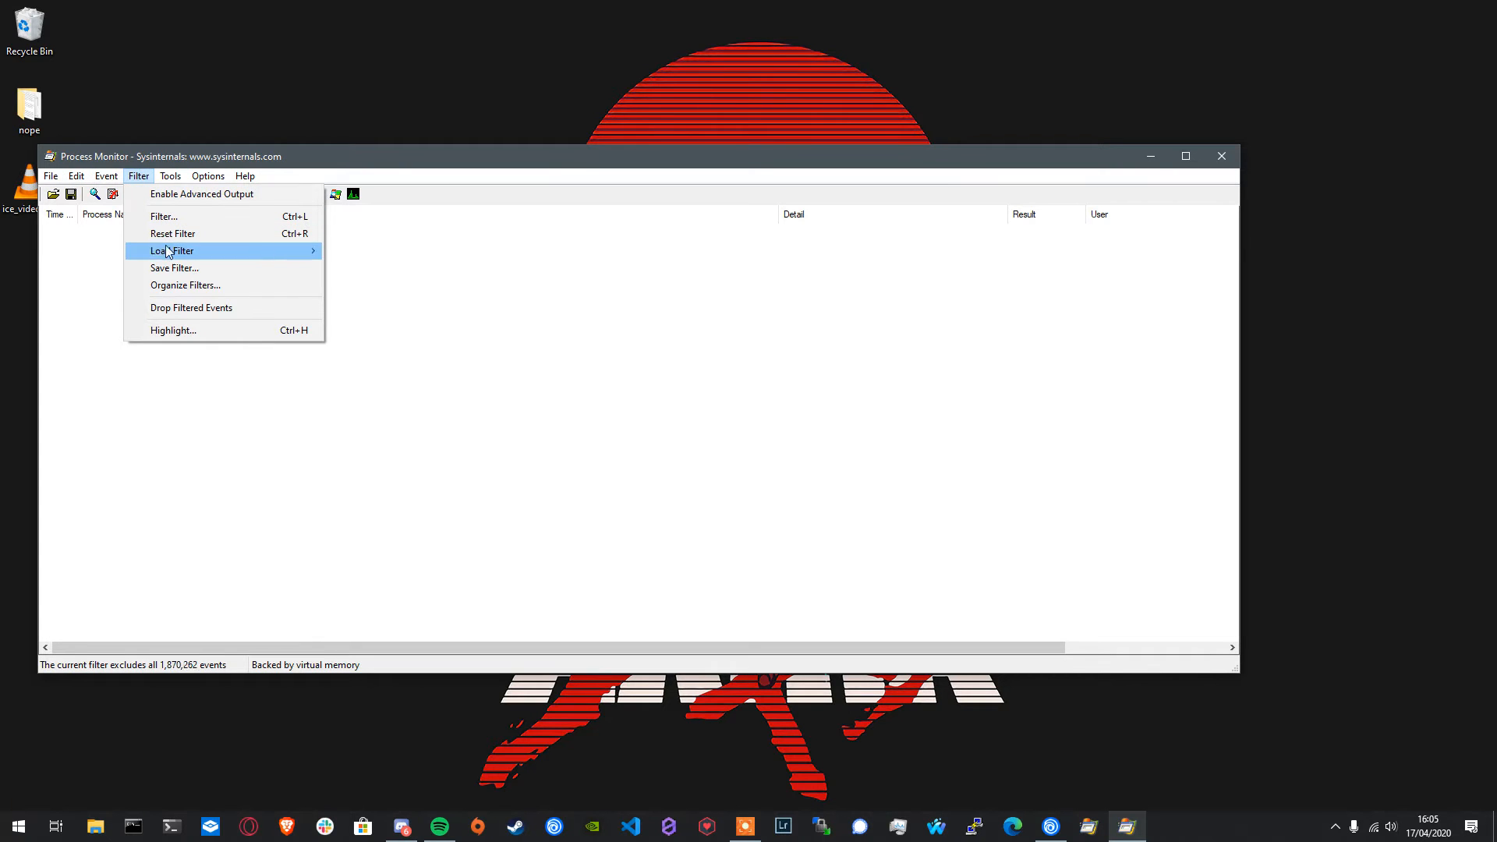
left_click(180, 217)
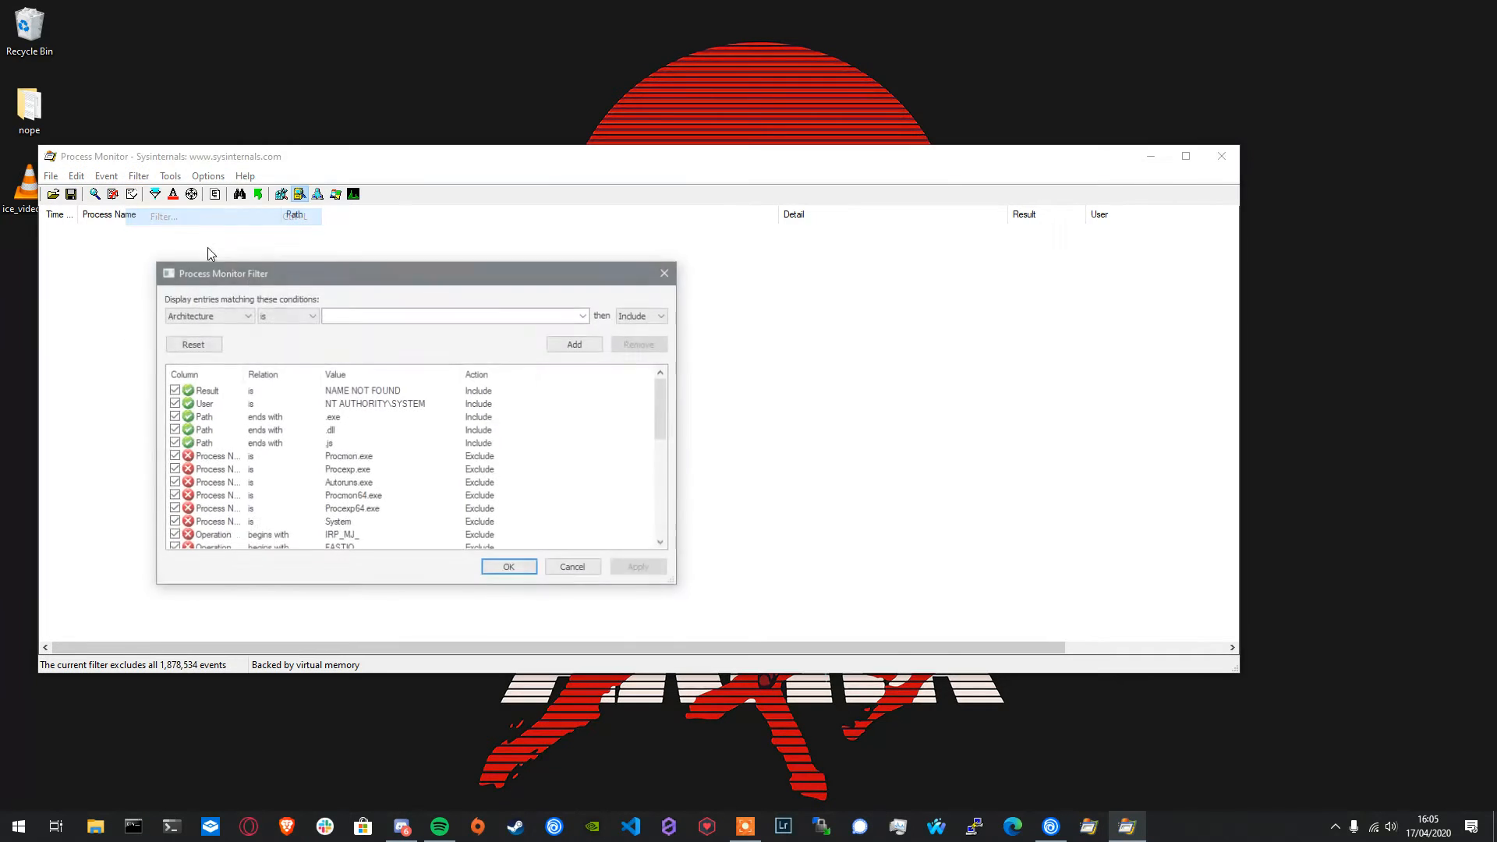
left_click(397, 403)
left_click(639, 344)
left_click(645, 567)
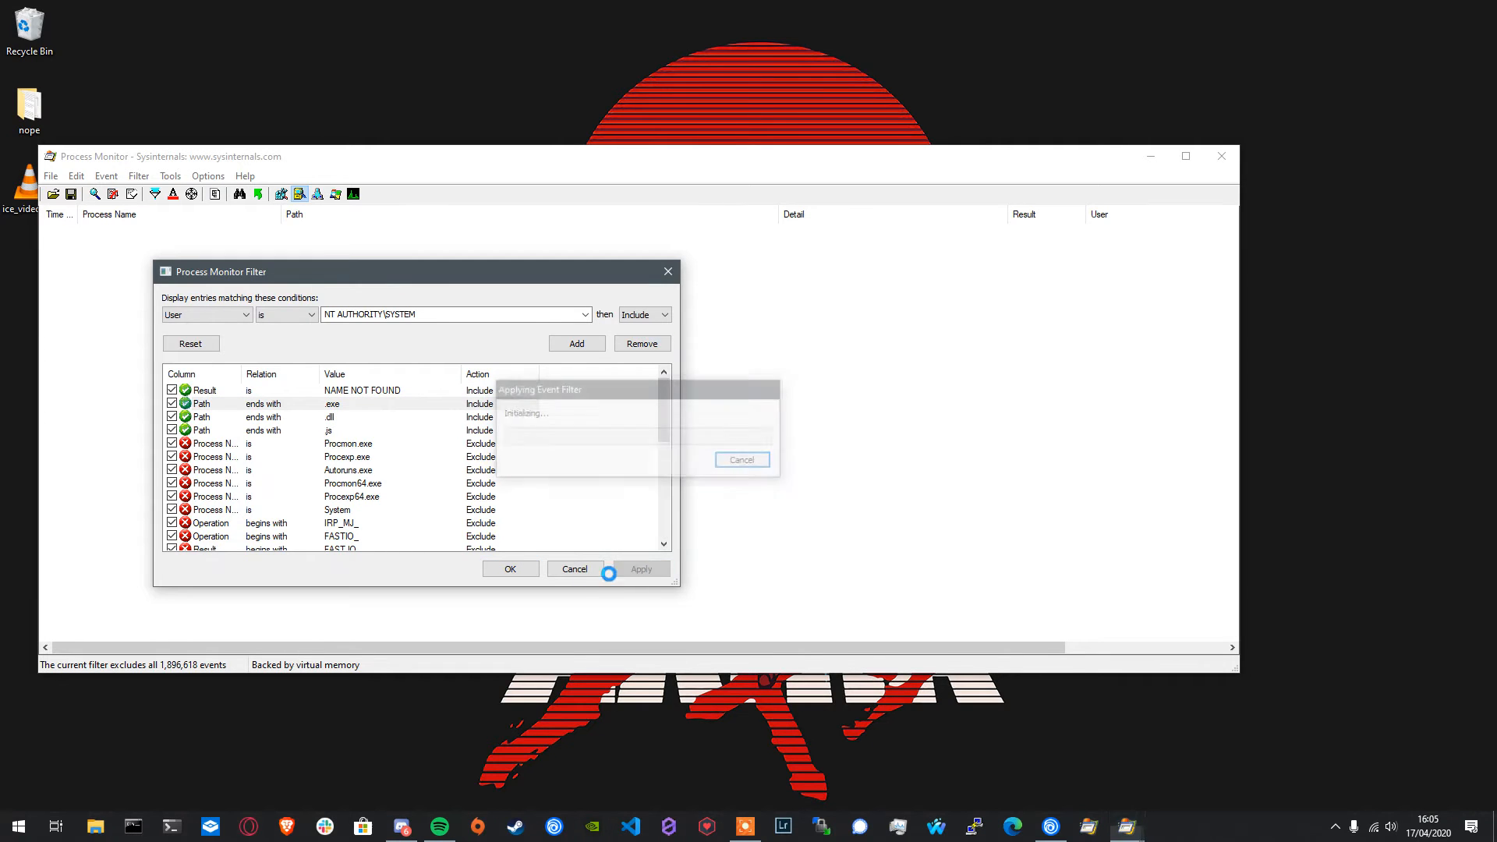
left_click(515, 570)
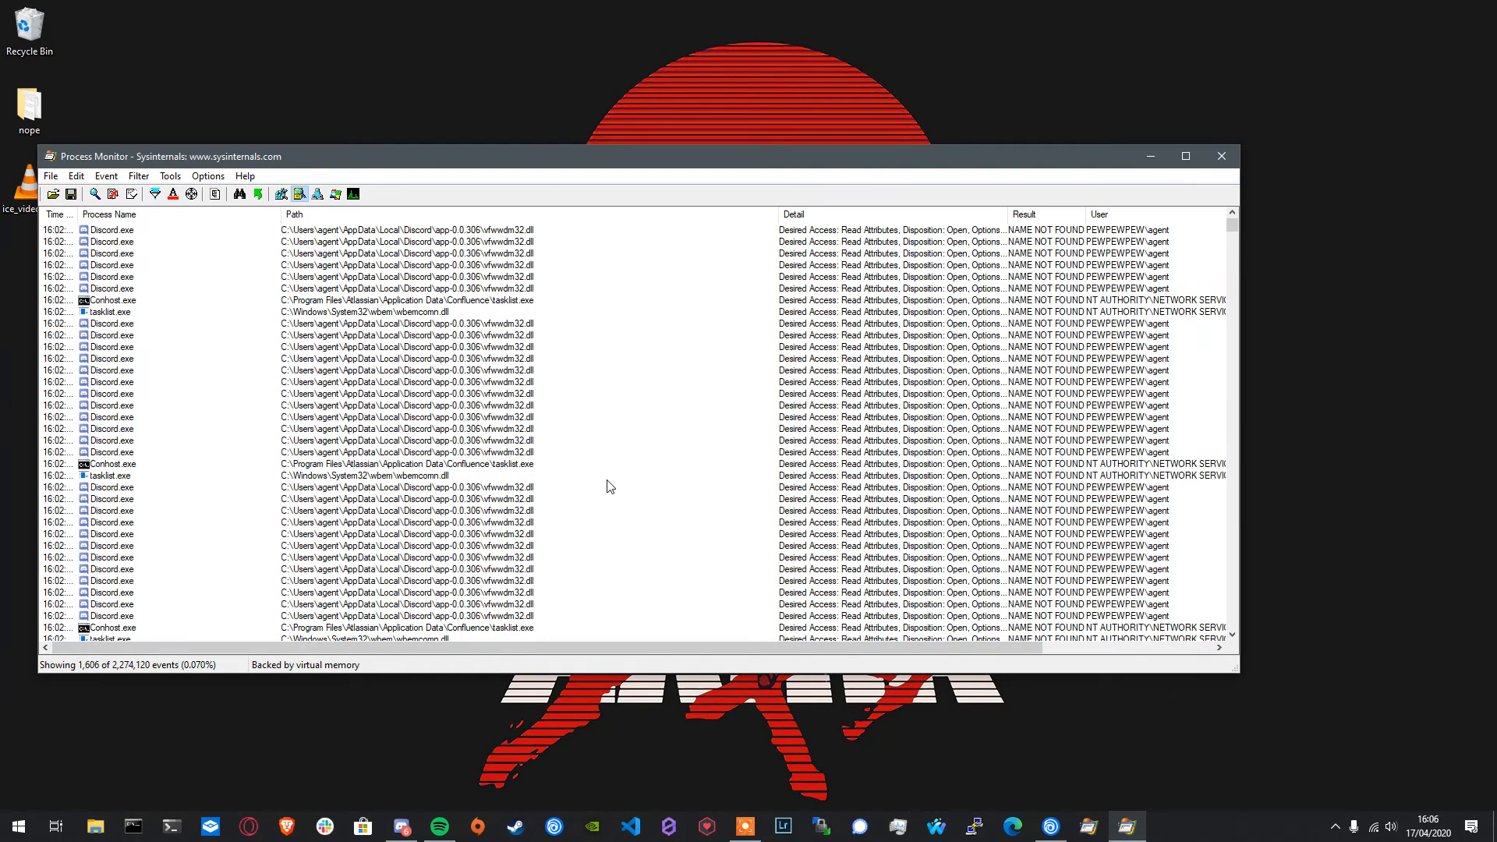
- Review the remaining include rules for the result and path endings in the event filter
left_click(129, 179)
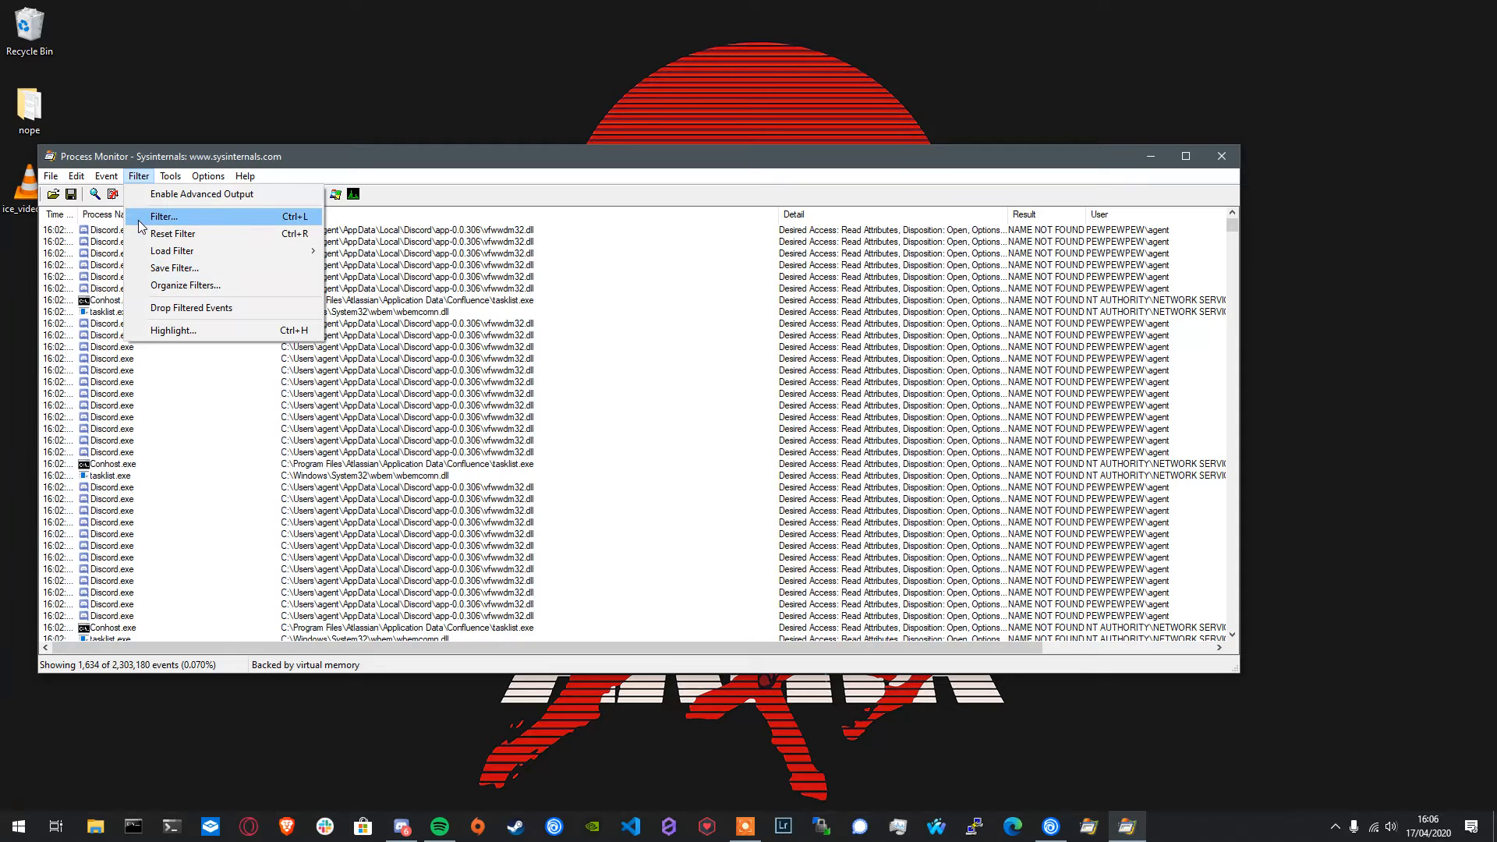
left_click(160, 217)
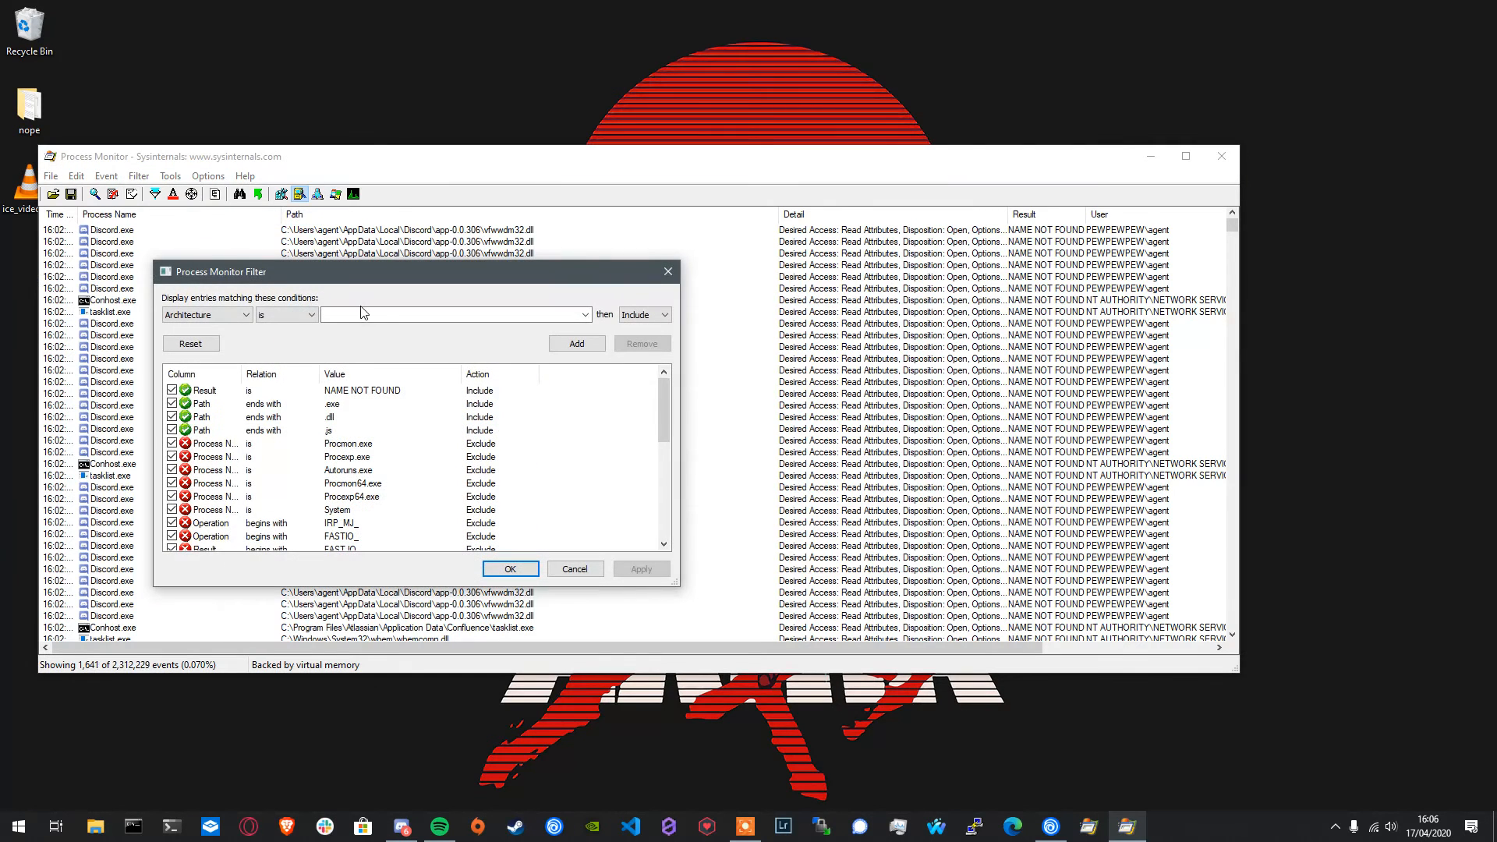
left_click(377, 392)
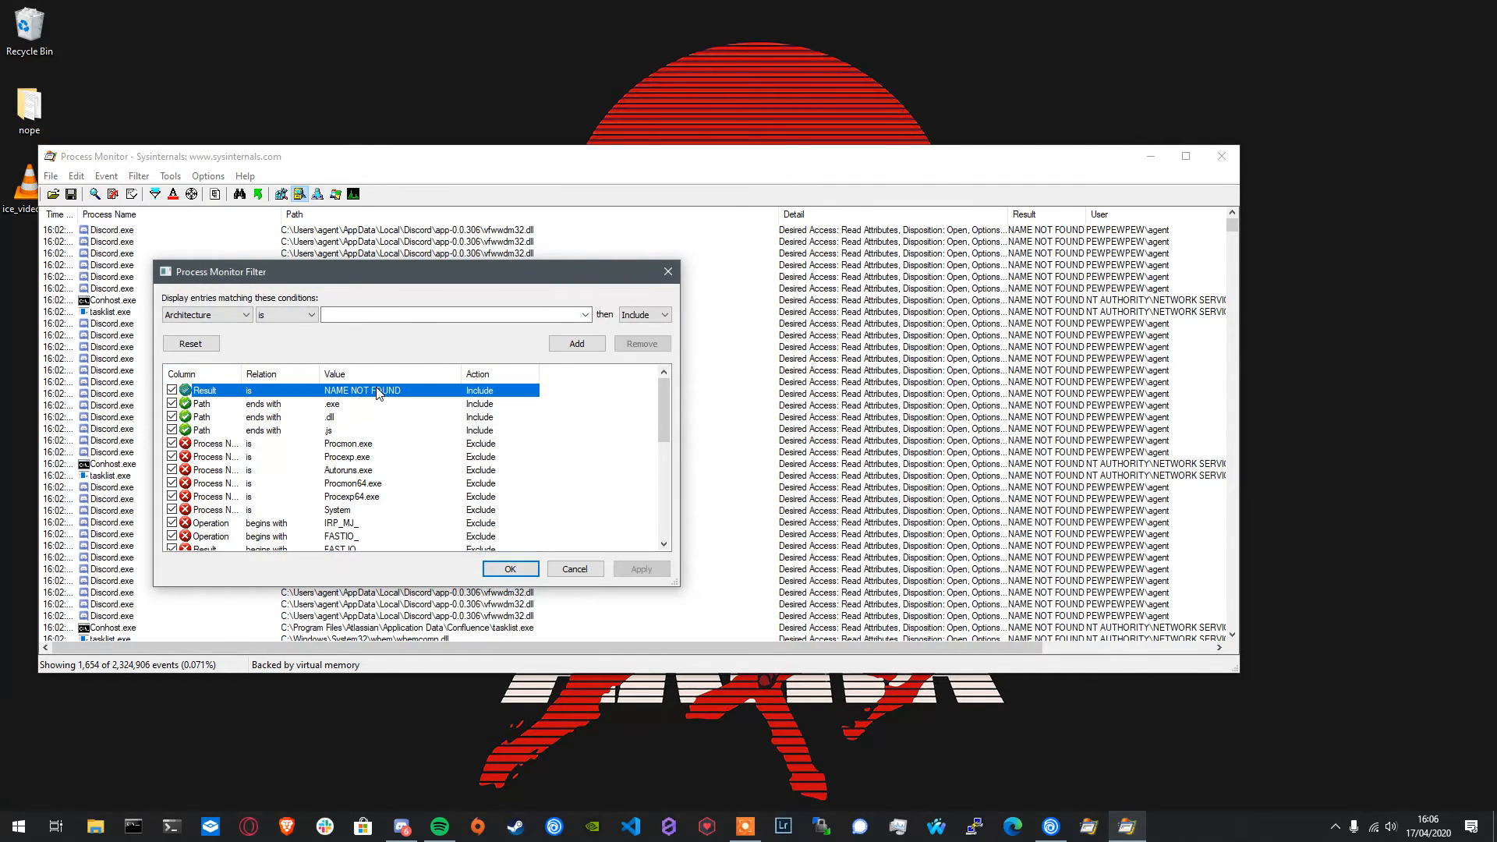
key("Down")
key("Down")
key("Down")
key("Down")
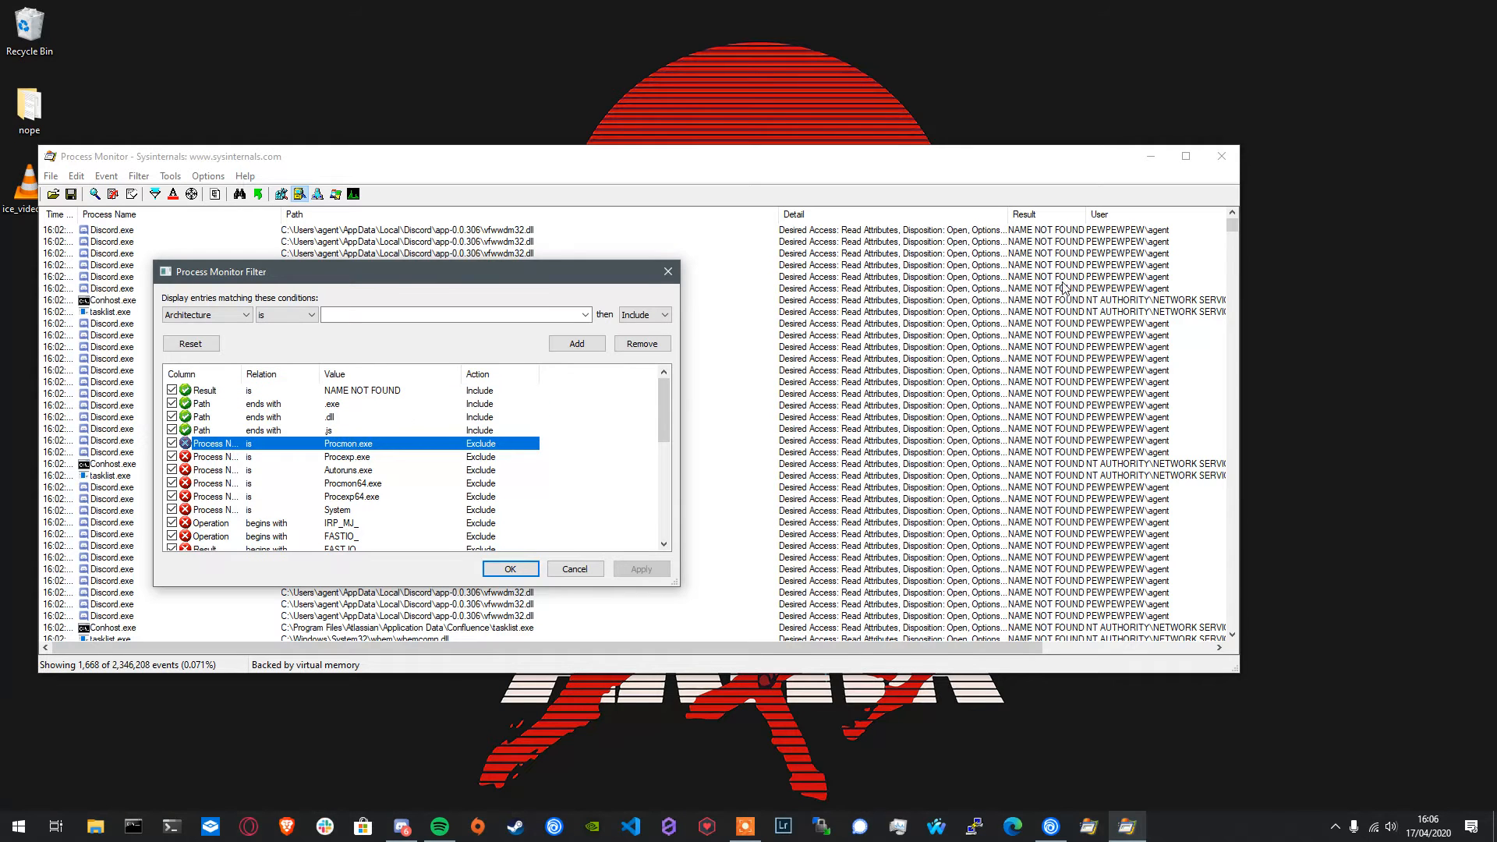
- Close the filter dialog and hide the Detail column from the event list
right_click(1113, 217)
left_click(1163, 227)
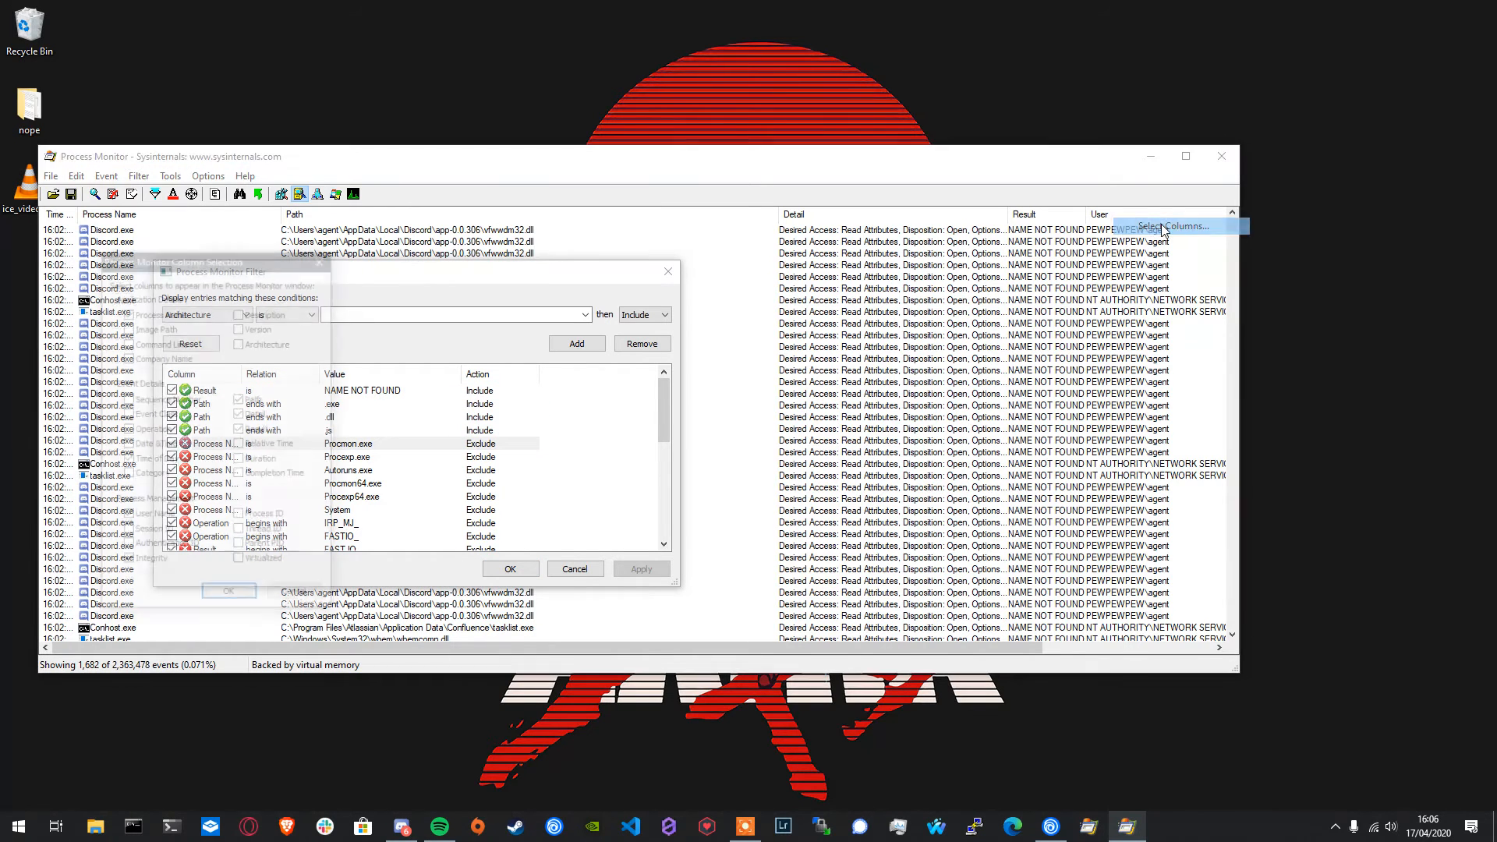
left_click(668, 272)
left_click_drag(212, 259, 682, 290)
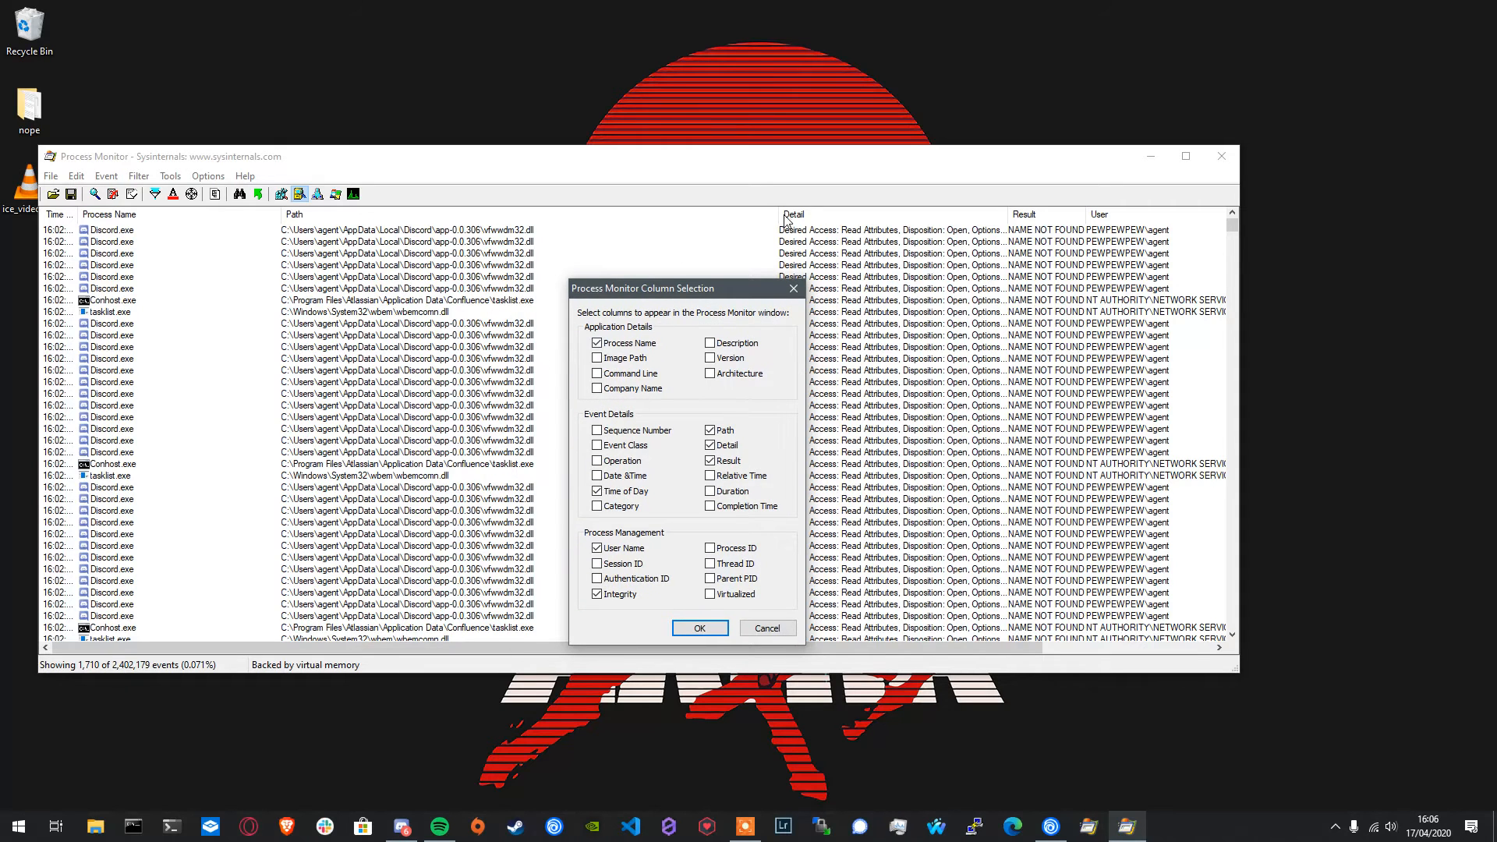
left_click(727, 446)
left_click(699, 627)
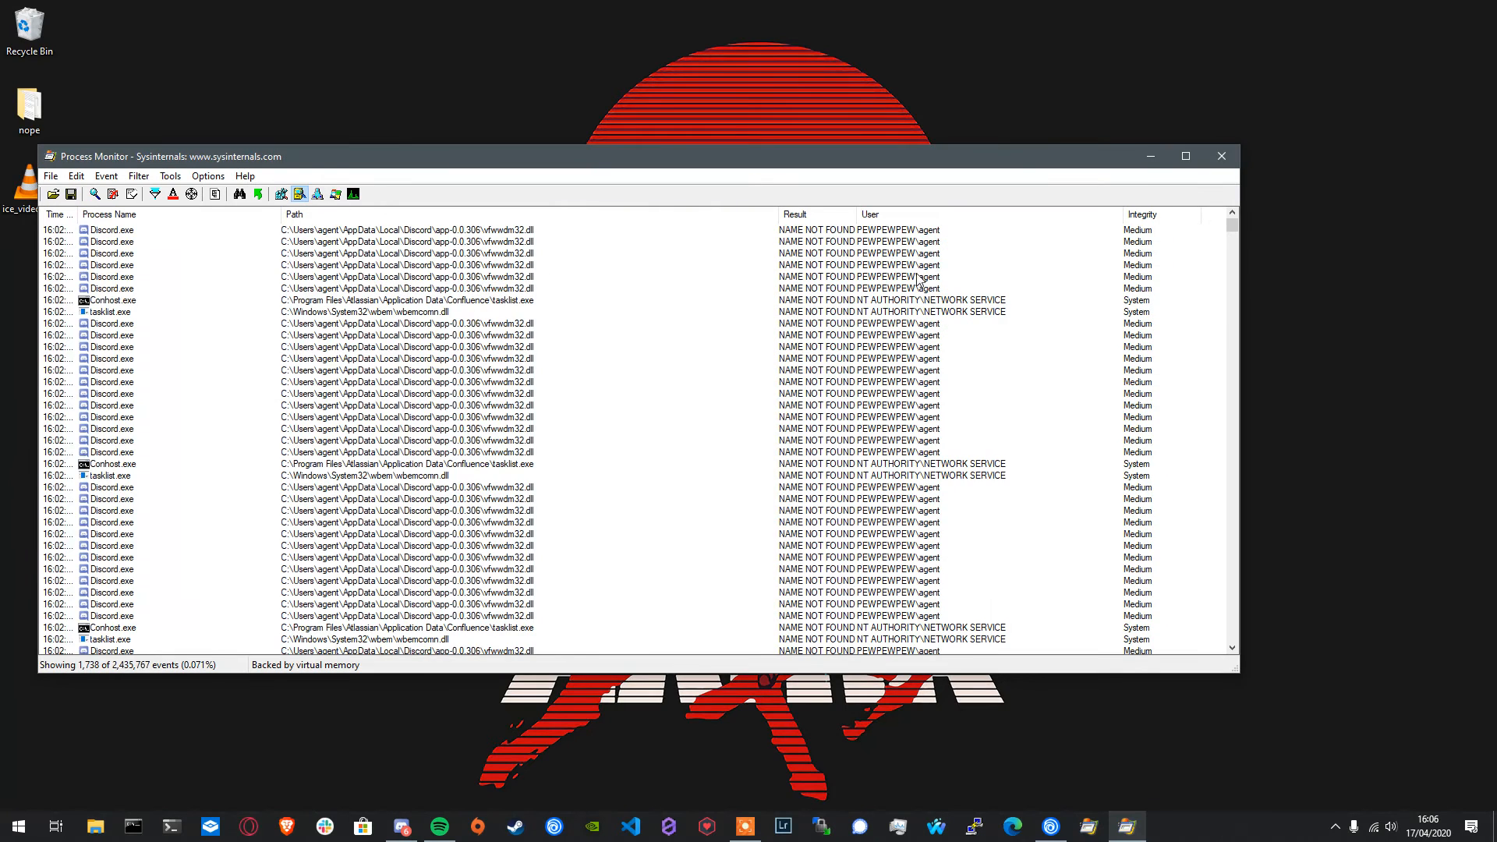
- Hide the Time of Day column from the event list
right_click(800, 214)
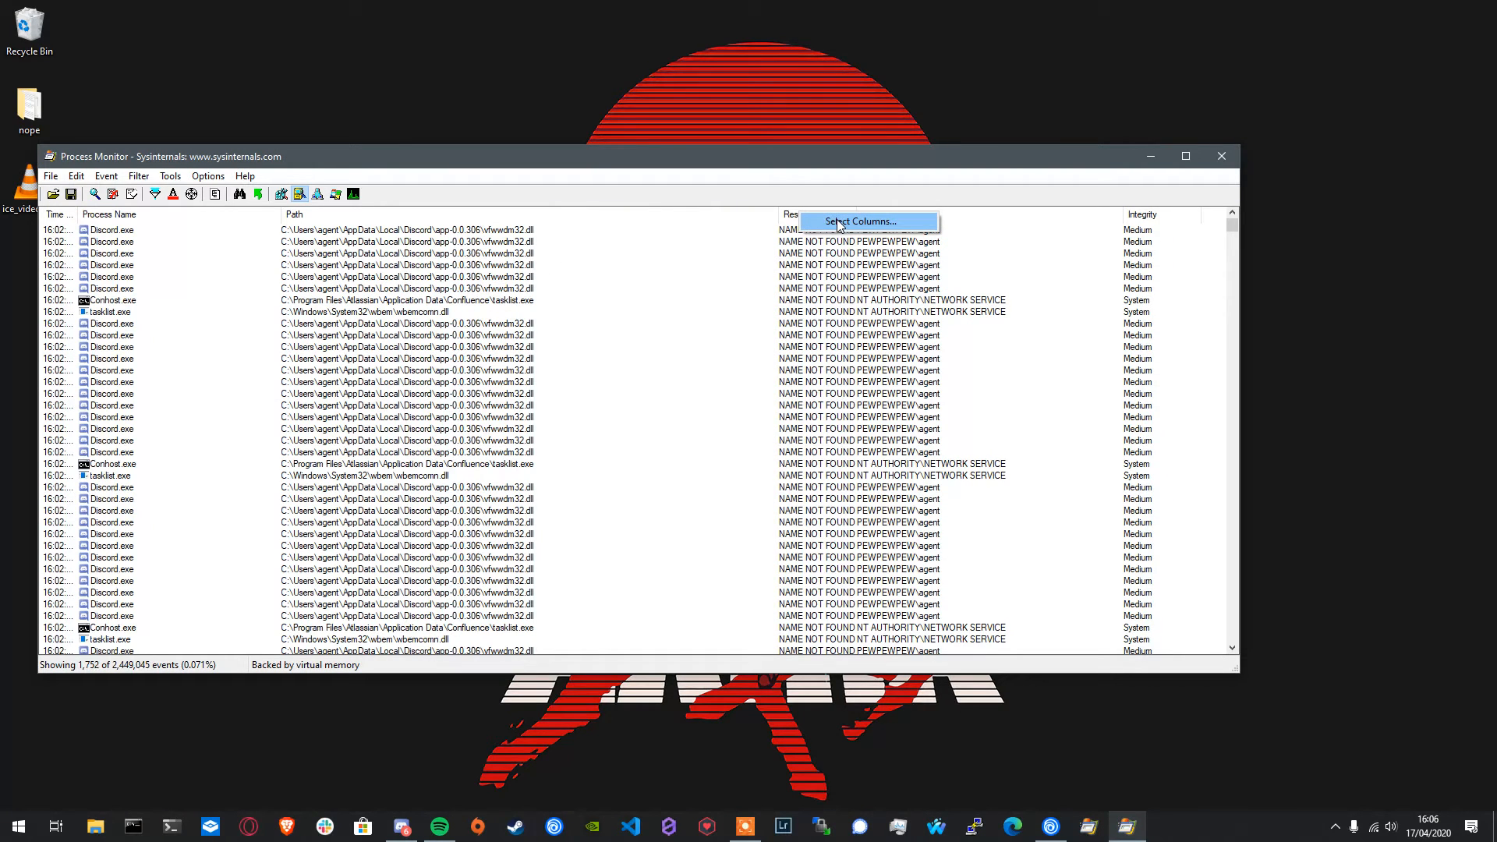
left_click(1167, 217)
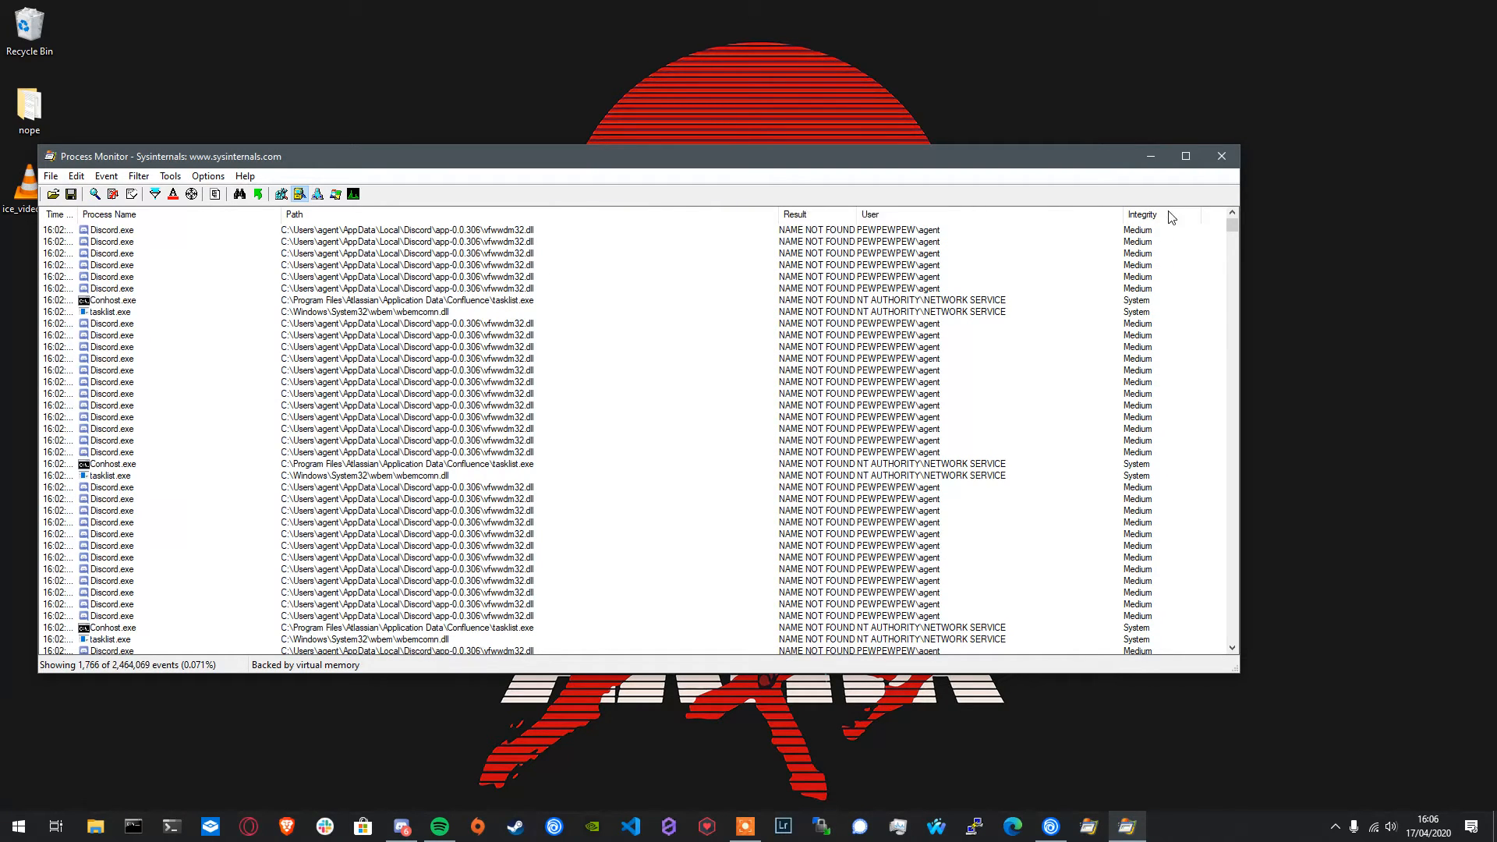
right_click(1161, 218)
left_click(1193, 227)
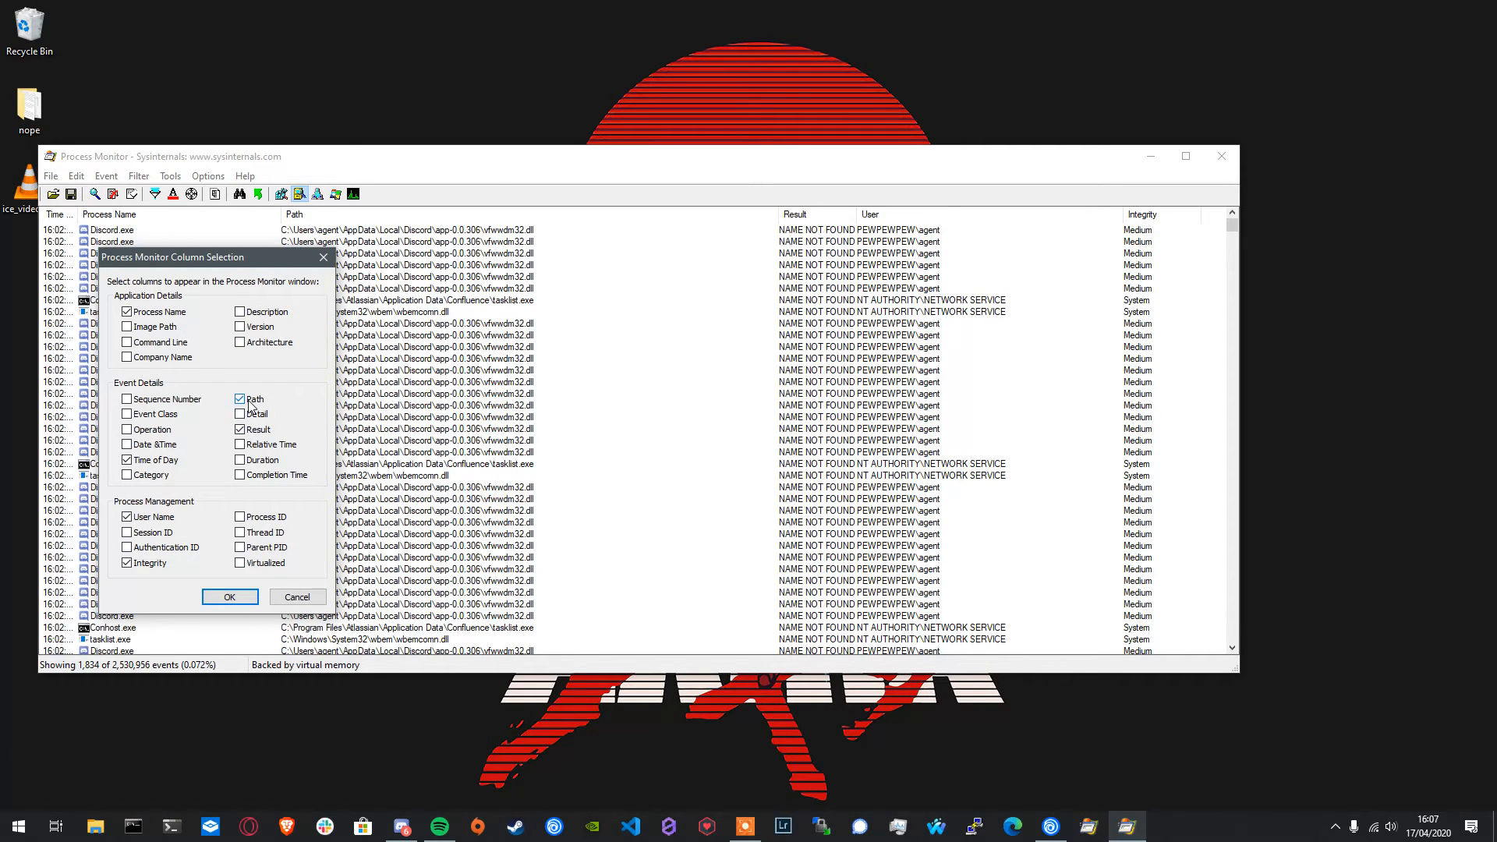
left_click(159, 463)
left_click(236, 597)
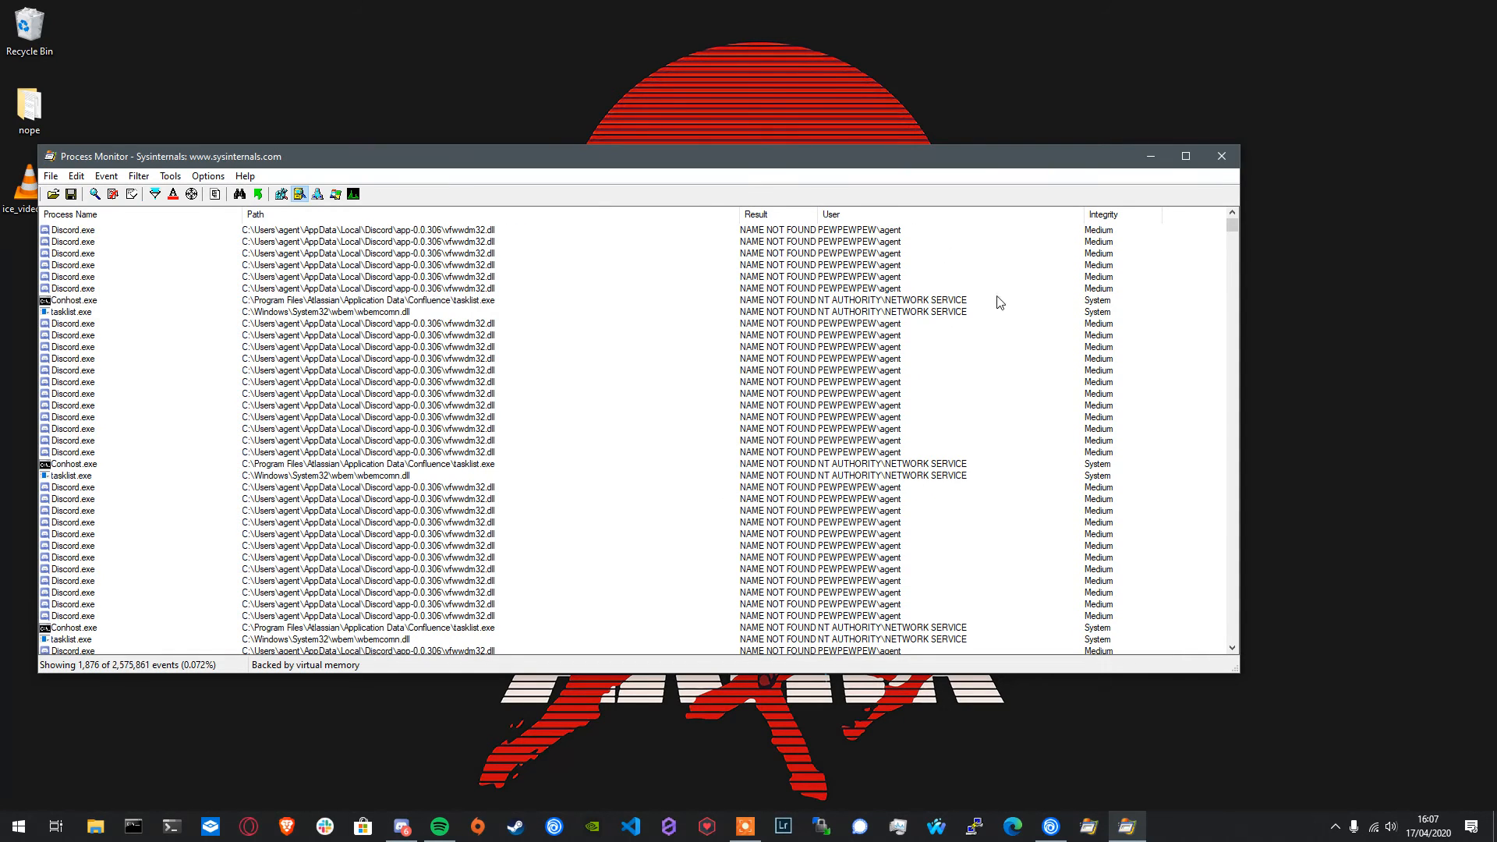
- Look through the include, exclude and highlight options offered for a Discord.exe event, then dismiss them
right_click(77, 244)
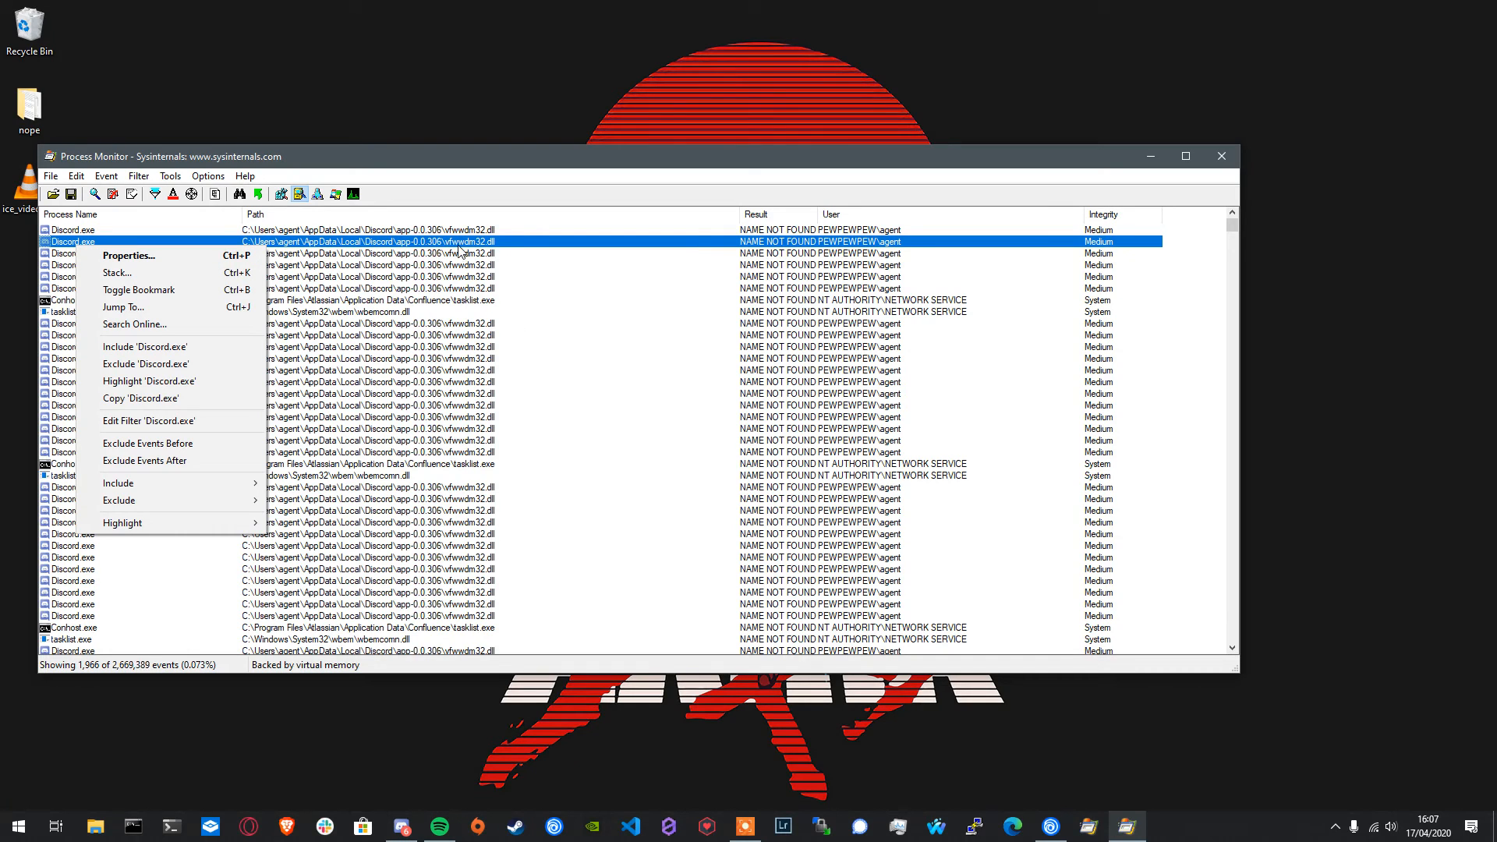
left_click(738, 244)
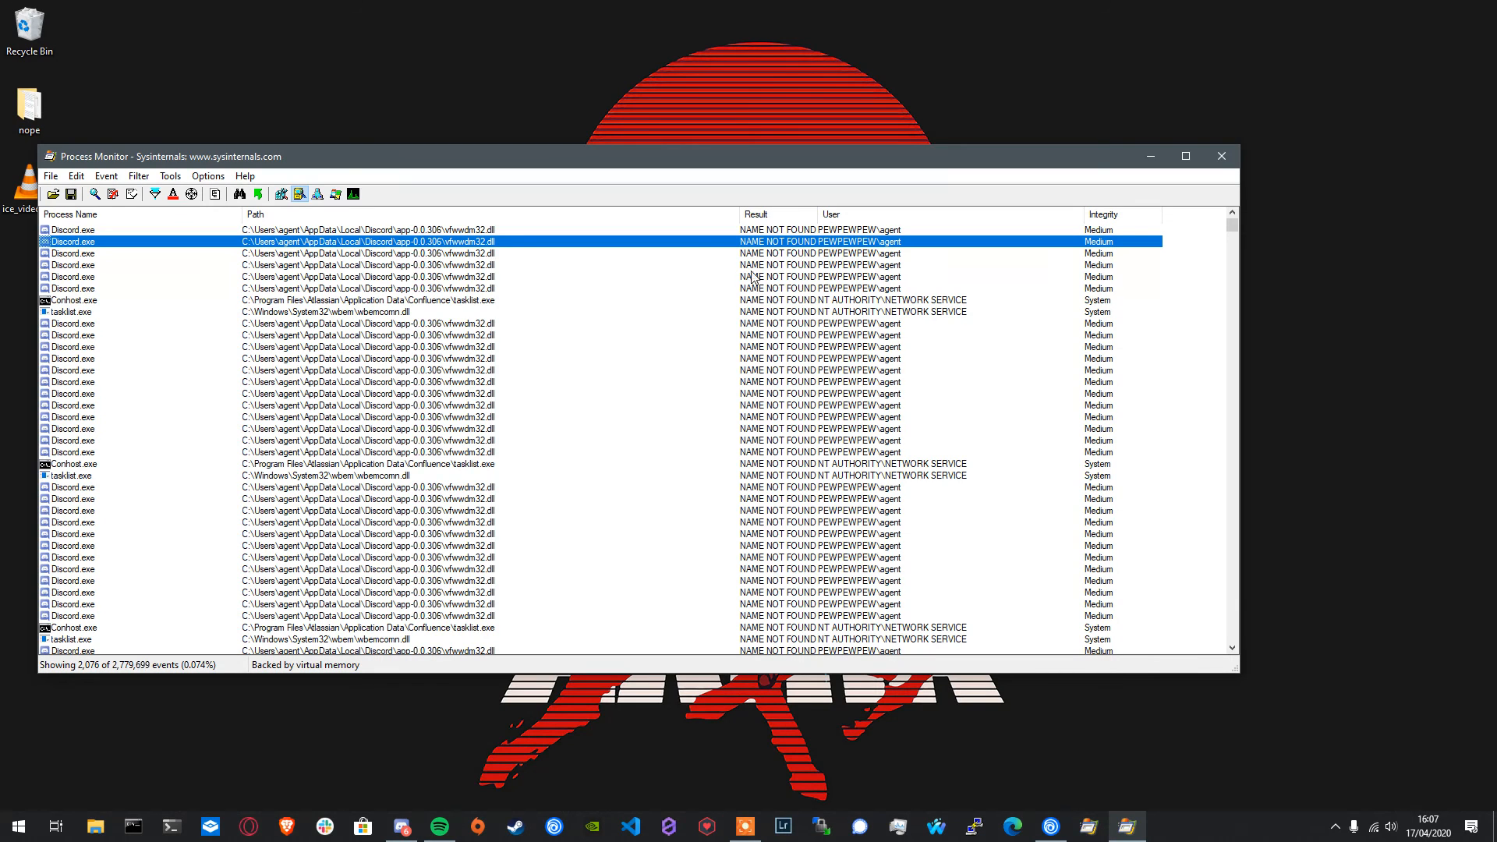
left_click(745, 827)
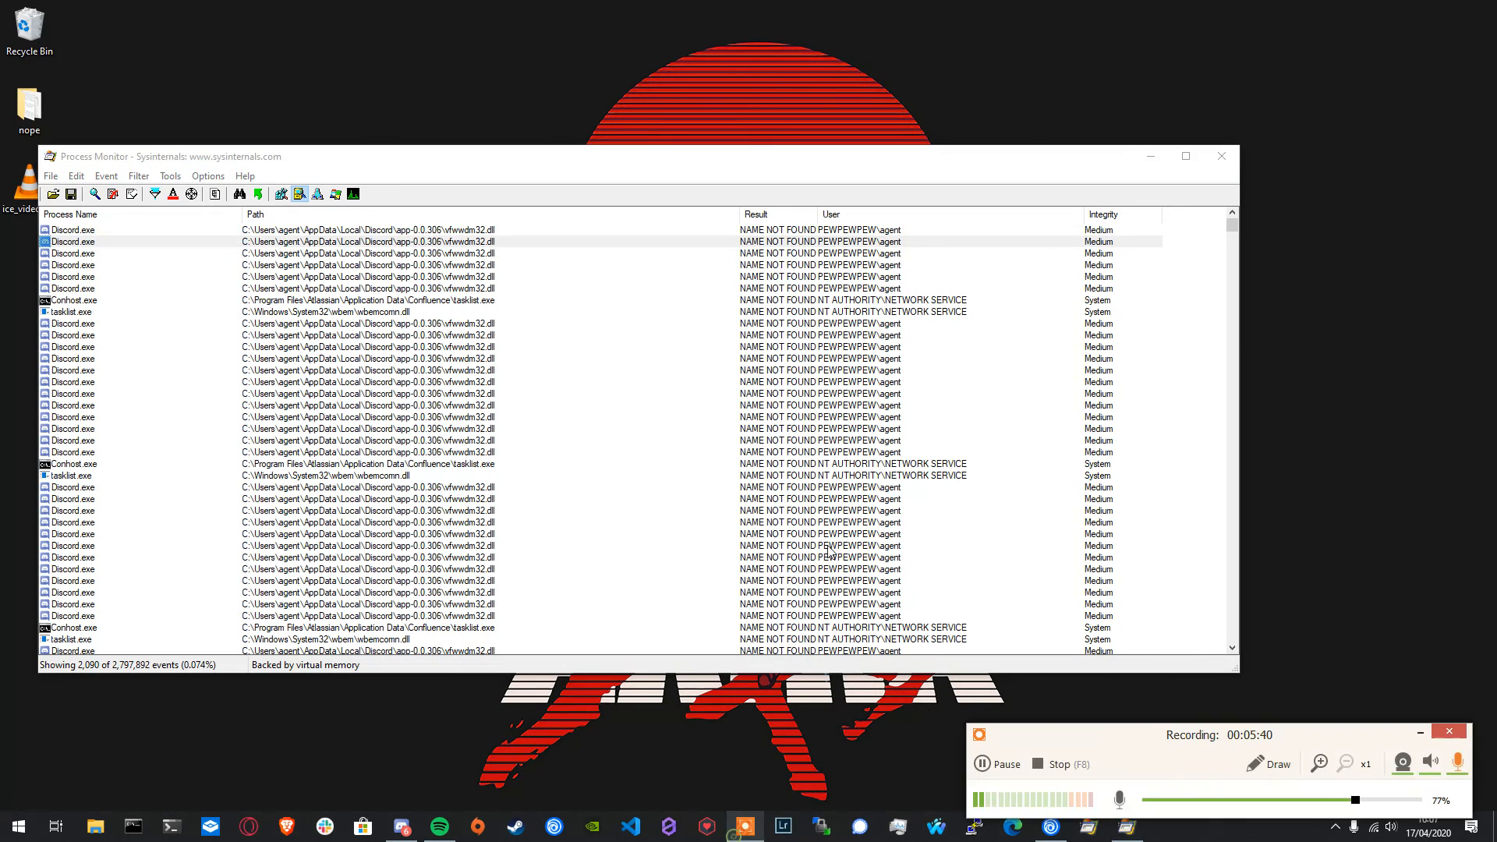